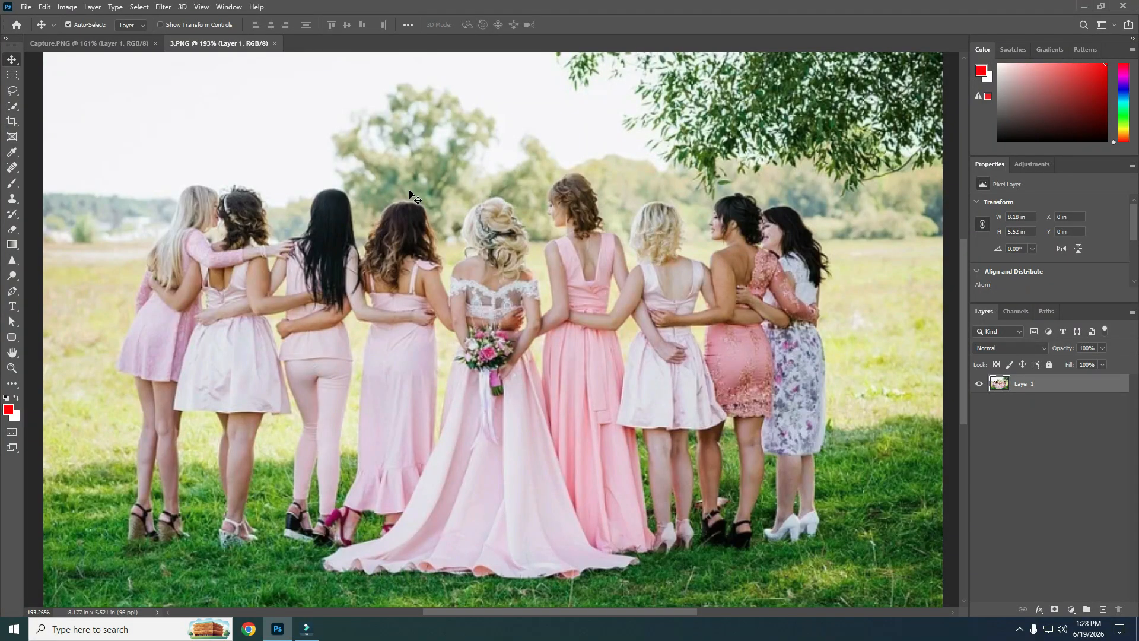
# - Add a Brightness/Contrast adjustment layer to Capture.PNG with brightness -3 and contrast -15, and compare the photo before and after
pyautogui.click(114, 42)
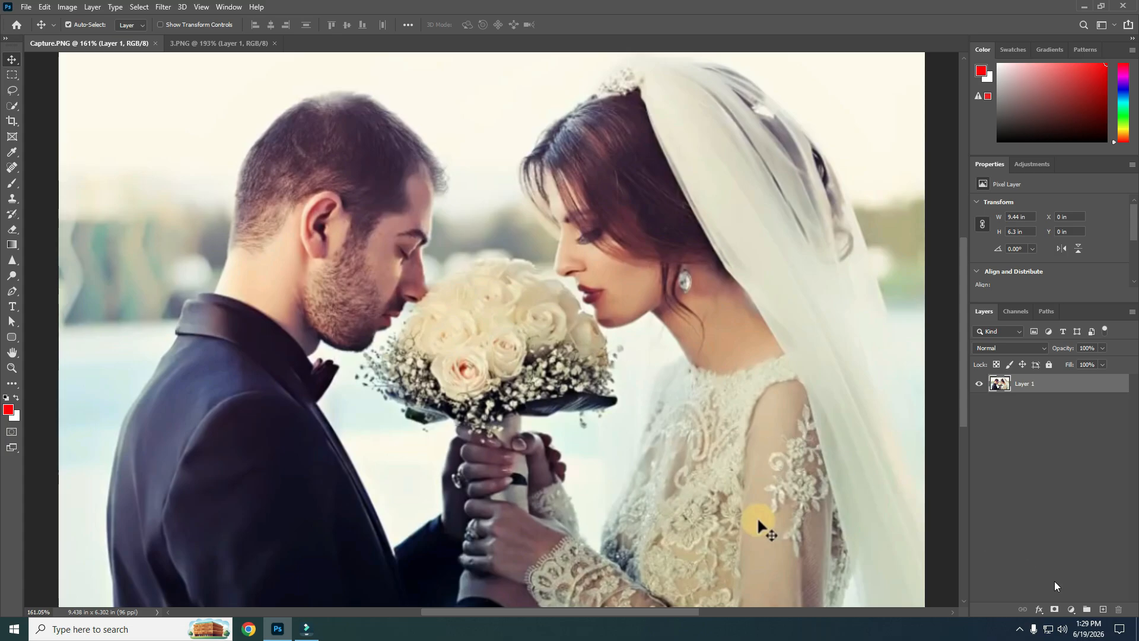
pyautogui.click(1071, 610)
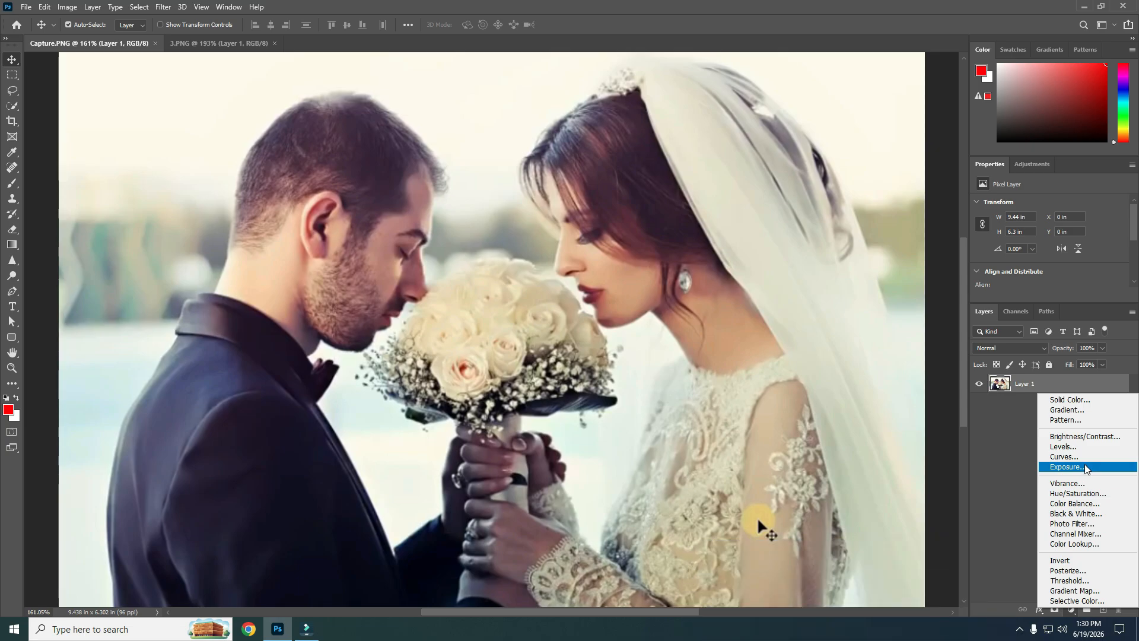
pyautogui.click(1084, 437)
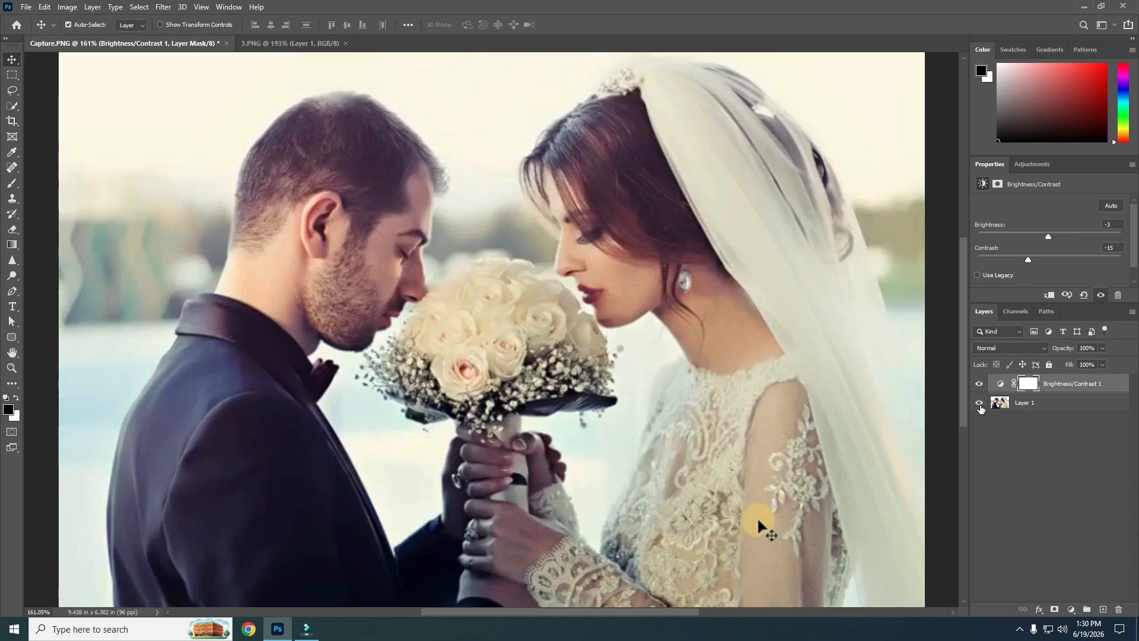
pyautogui.click(981, 404)
pyautogui.click(980, 405)
# - Add Levels and Curves adjustment layers above the Brightness/Contrast layer, applying the automatic correction to each
pyautogui.click(1074, 610)
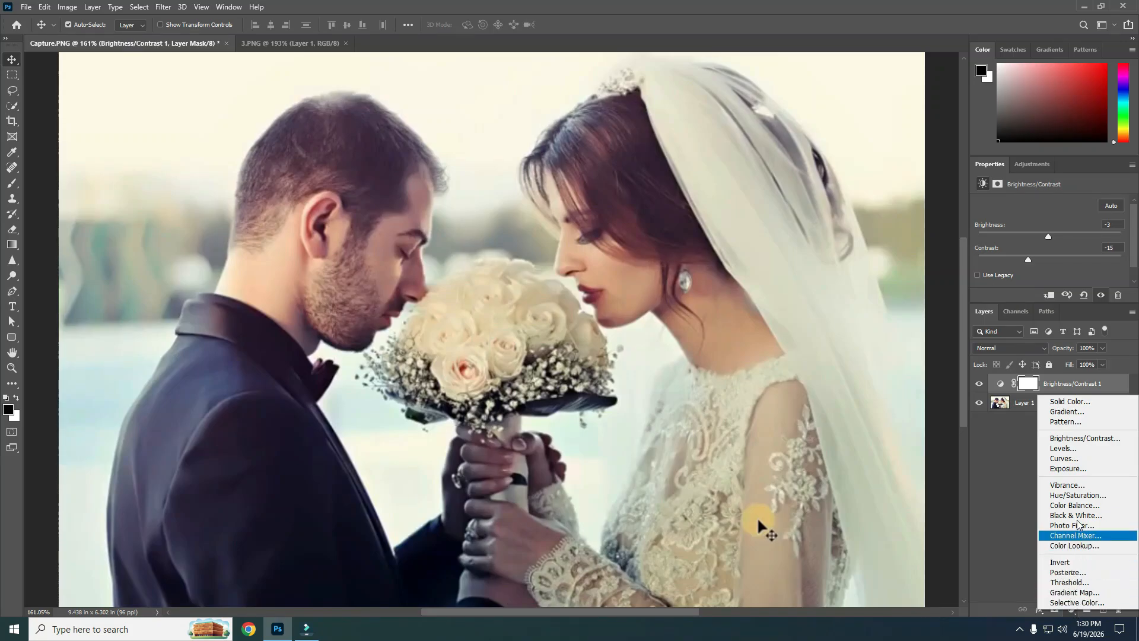
pyautogui.click(1064, 449)
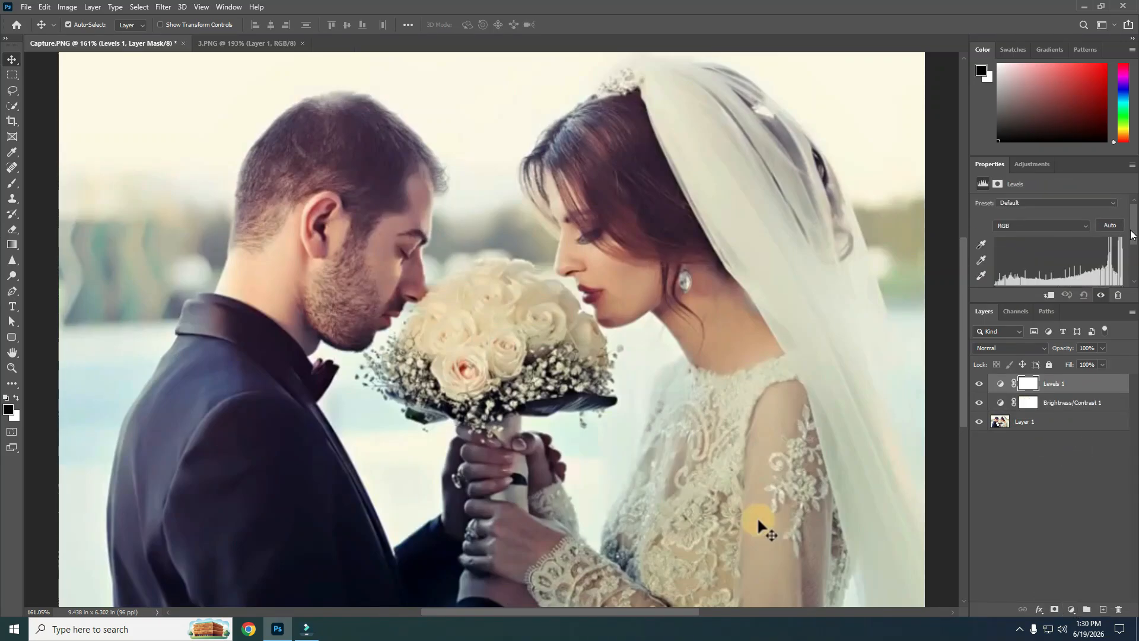
pyautogui.click(1112, 227)
pyautogui.click(1071, 610)
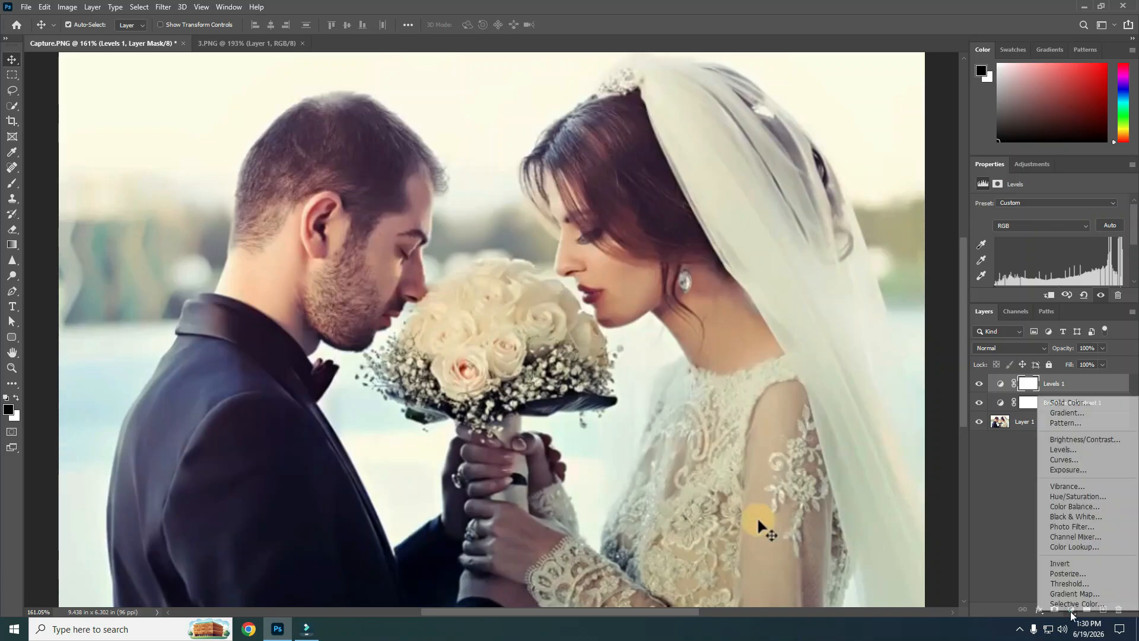
pyautogui.click(1063, 459)
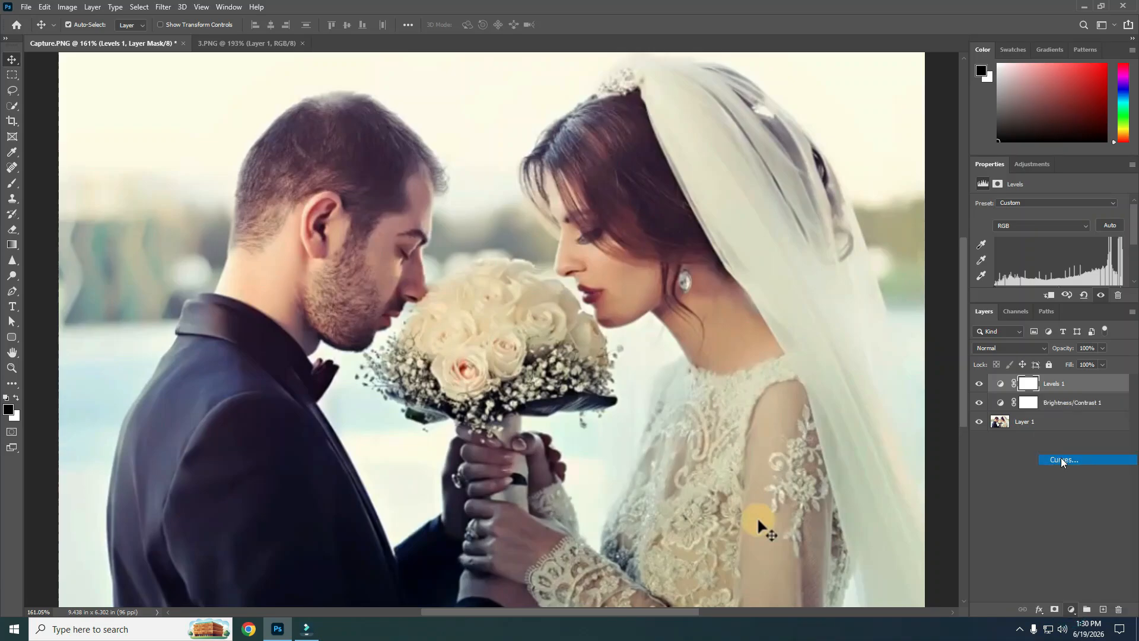
pyautogui.click(1114, 222)
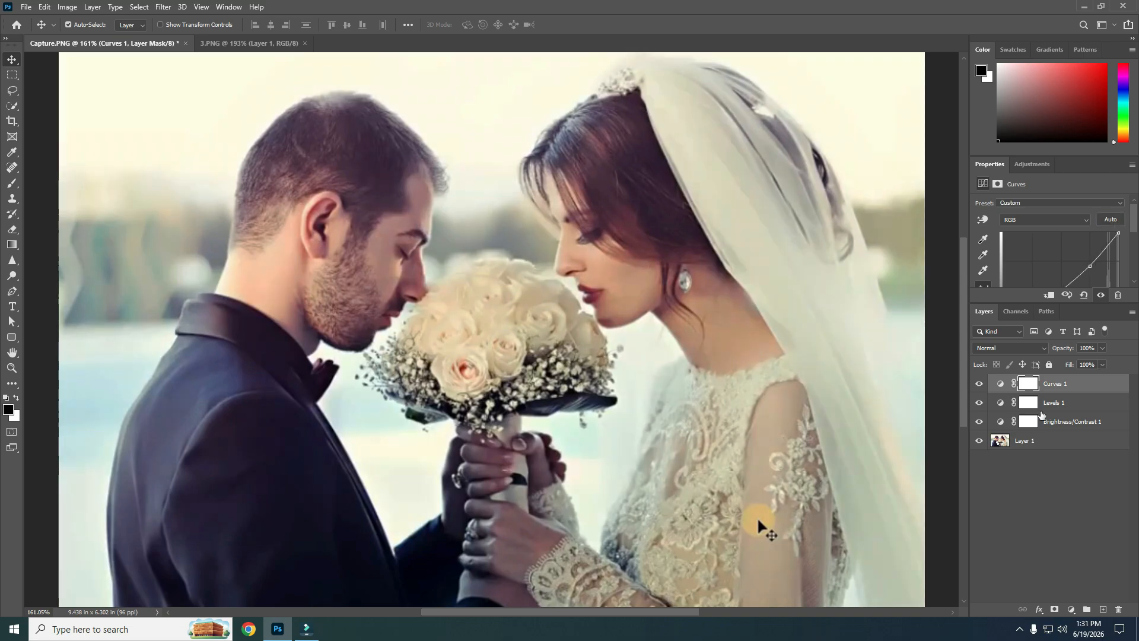
# - Group the Curves, Levels and Brightness/Contrast adjustment layers and compare the result with the original photo
pyautogui.keyDown('shift'); pyautogui.click(1058, 423); pyautogui.keyUp('shift')
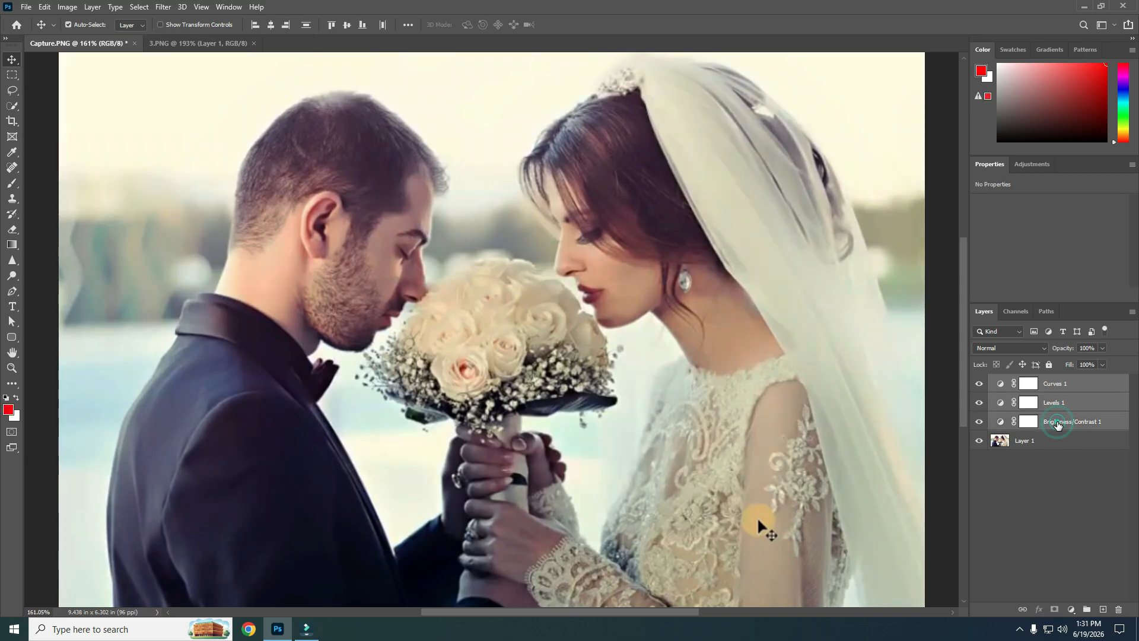
pyautogui.click(1072, 385)
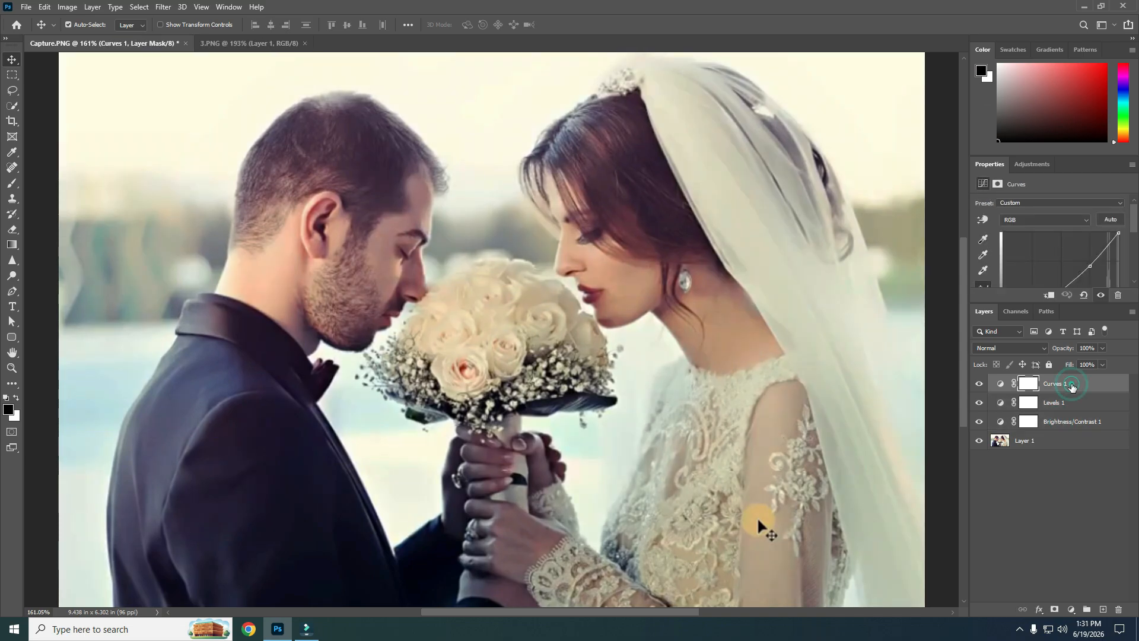
pyautogui.keyDown('shift'); pyautogui.click(1072, 422); pyautogui.keyUp('shift')
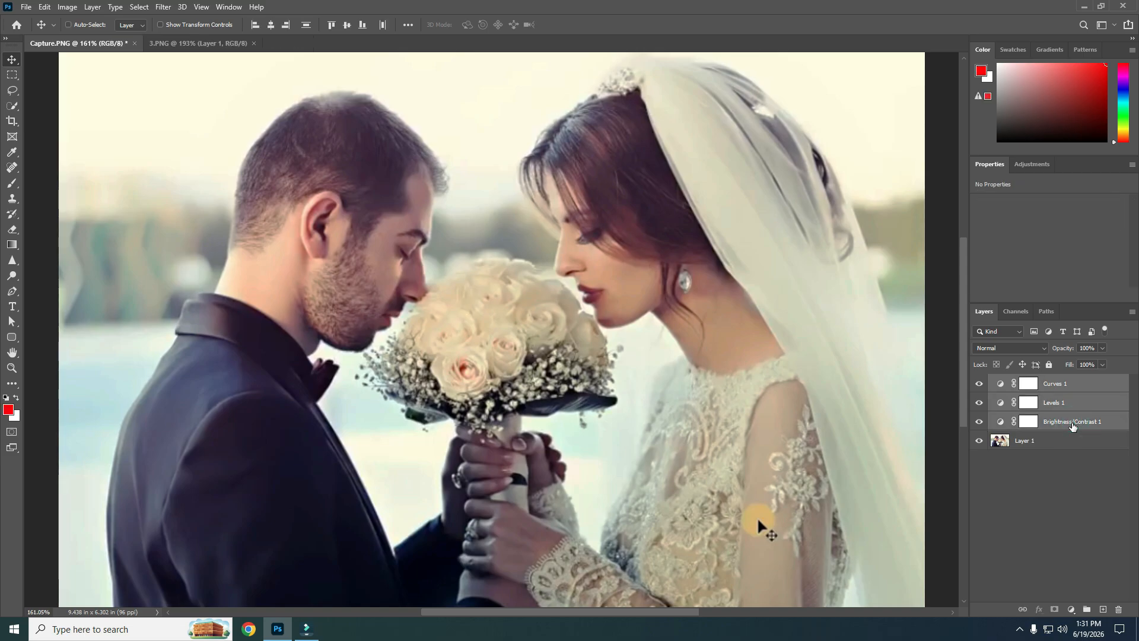
pyautogui.hotkey('ctrl', 'g')
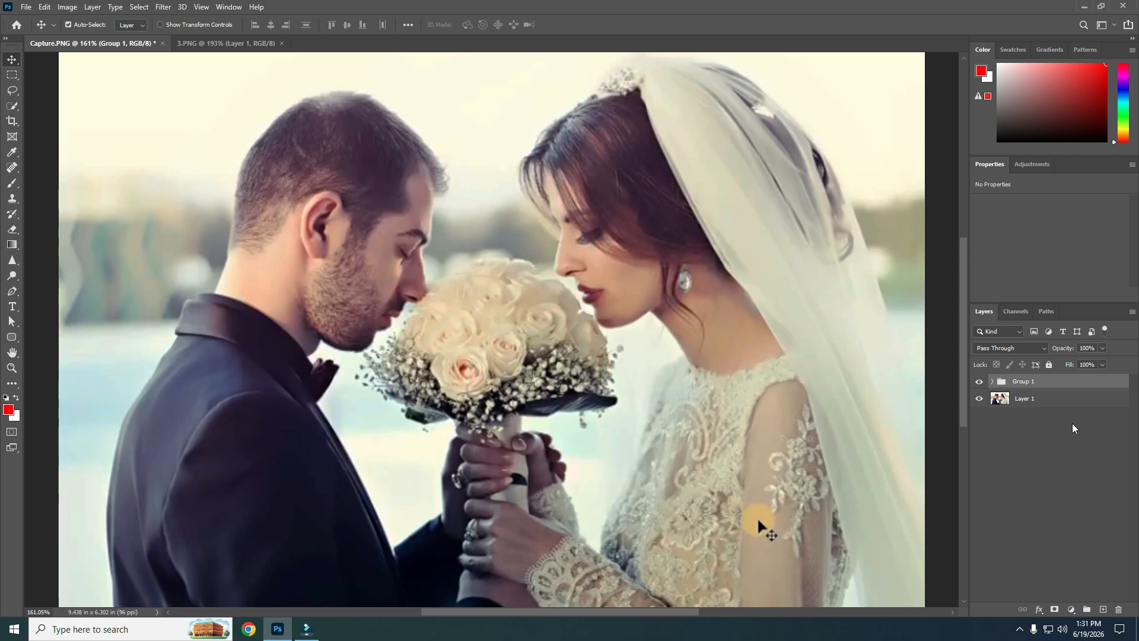
pyautogui.keyDown('alt'); pyautogui.click(980, 400); pyautogui.keyUp('alt')
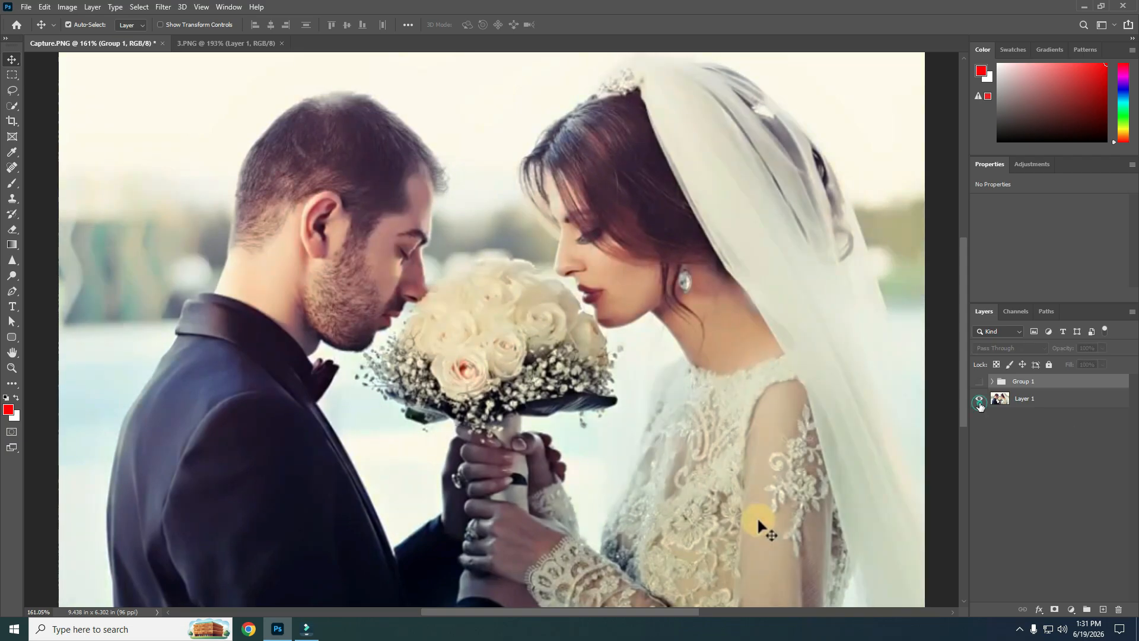
pyautogui.keyDown('alt'); pyautogui.click(980, 401); pyautogui.keyUp('alt')
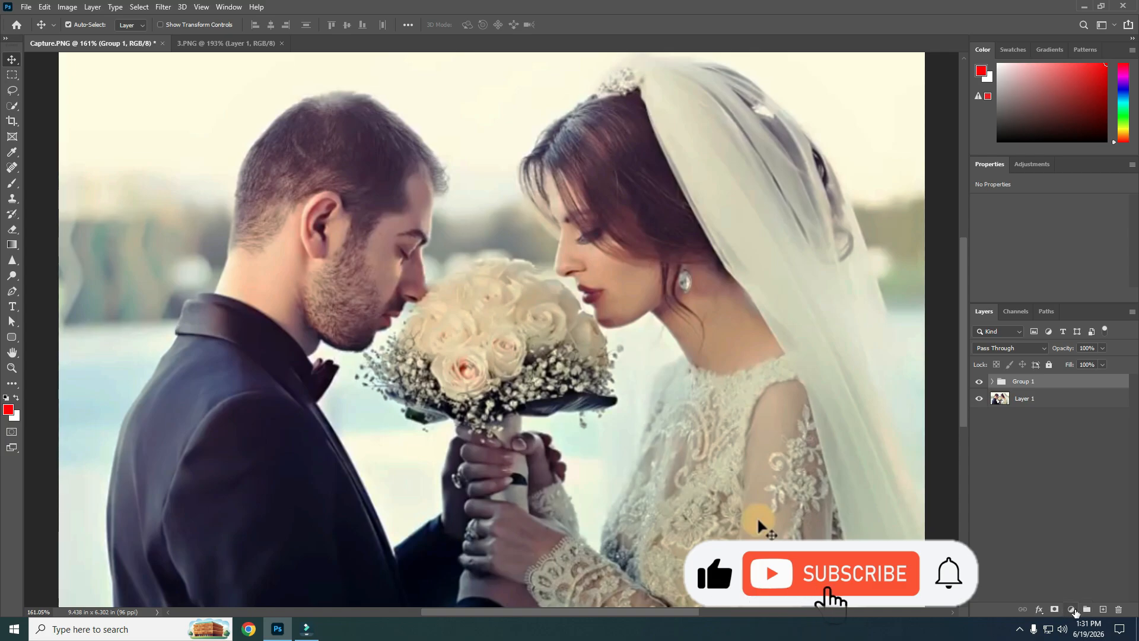
# - Add a Photo Filter adjustment layer above the group, keeping the Warming Filter (85) preset
pyautogui.click(1071, 610)
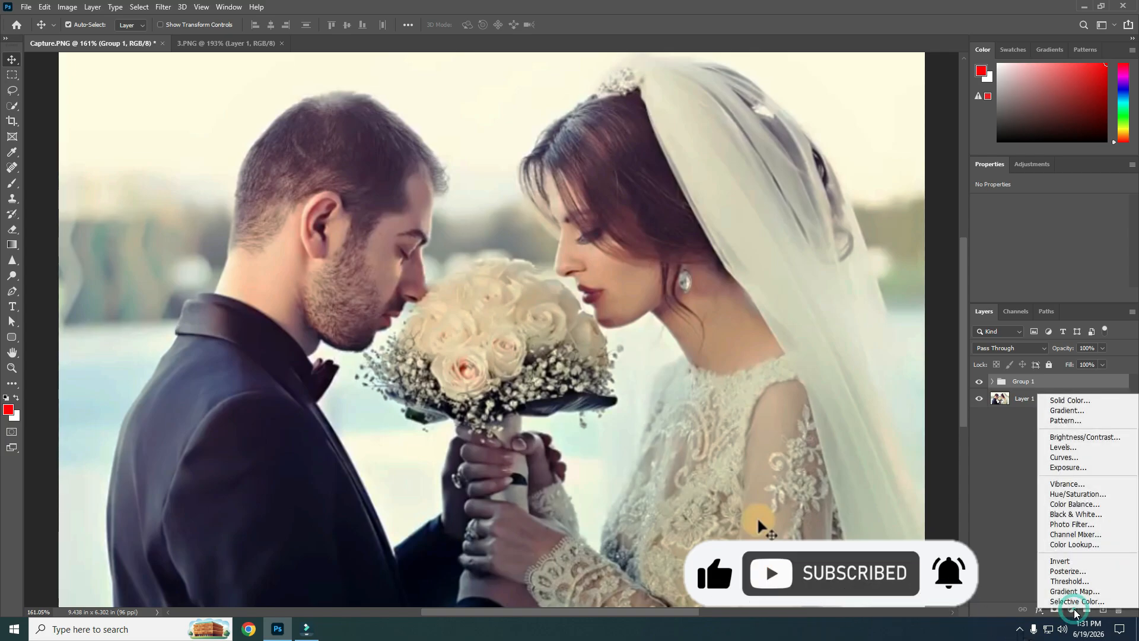
pyautogui.click(1068, 526)
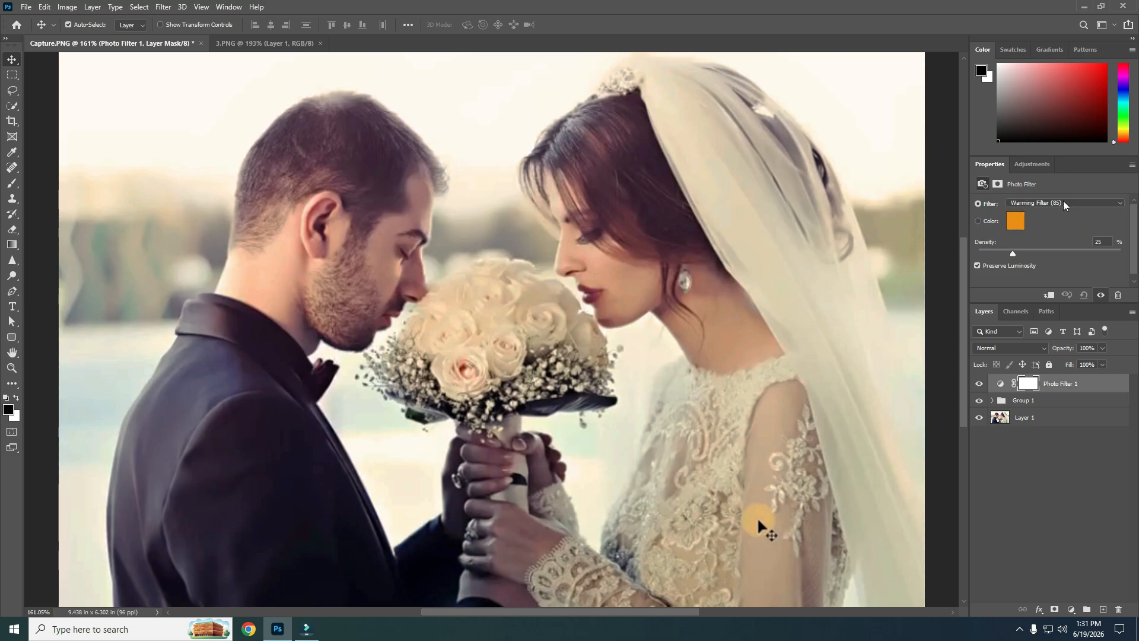
pyautogui.click(1120, 204)
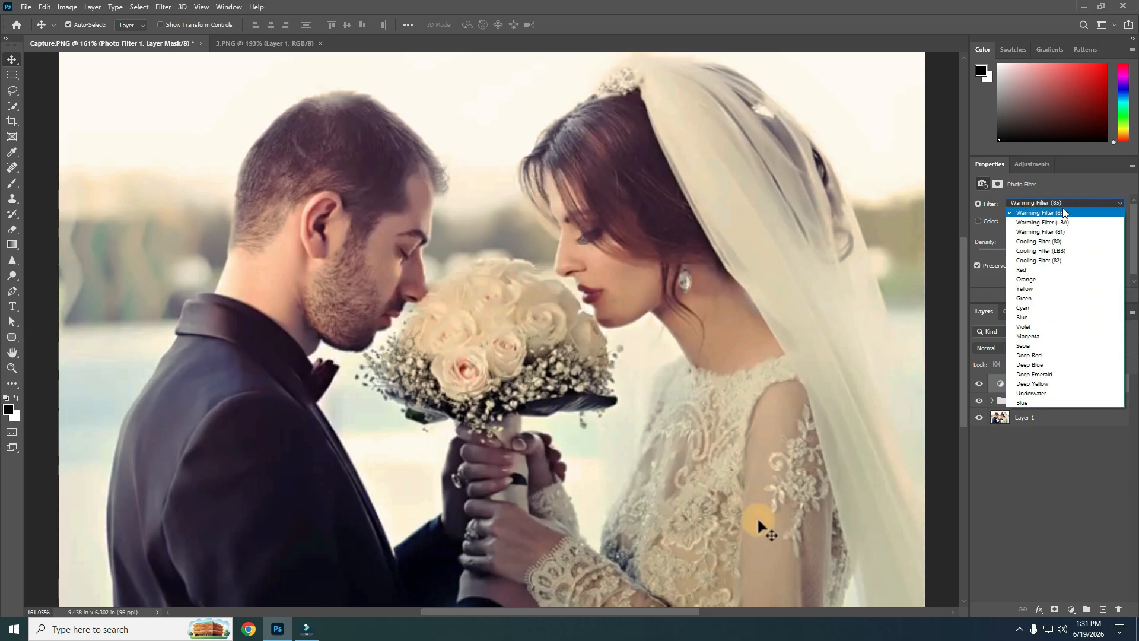
pyautogui.click(1100, 205)
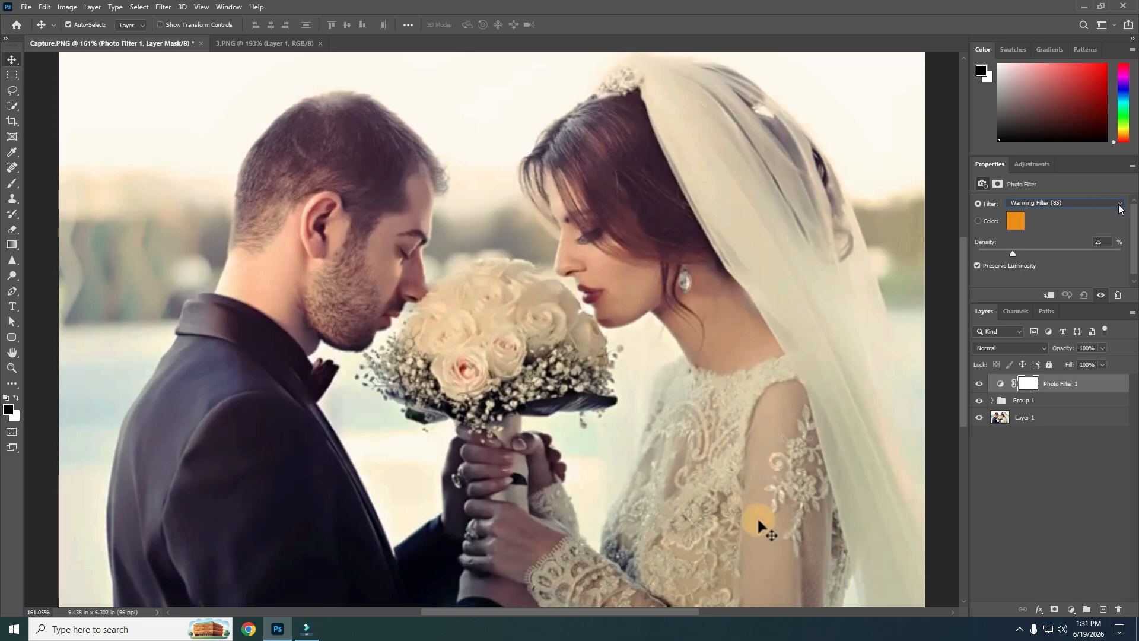
# - Try out the Photo Filter presets from the other warming filters through Green, and return to Warming Filter (85)
pyautogui.click(1119, 206)
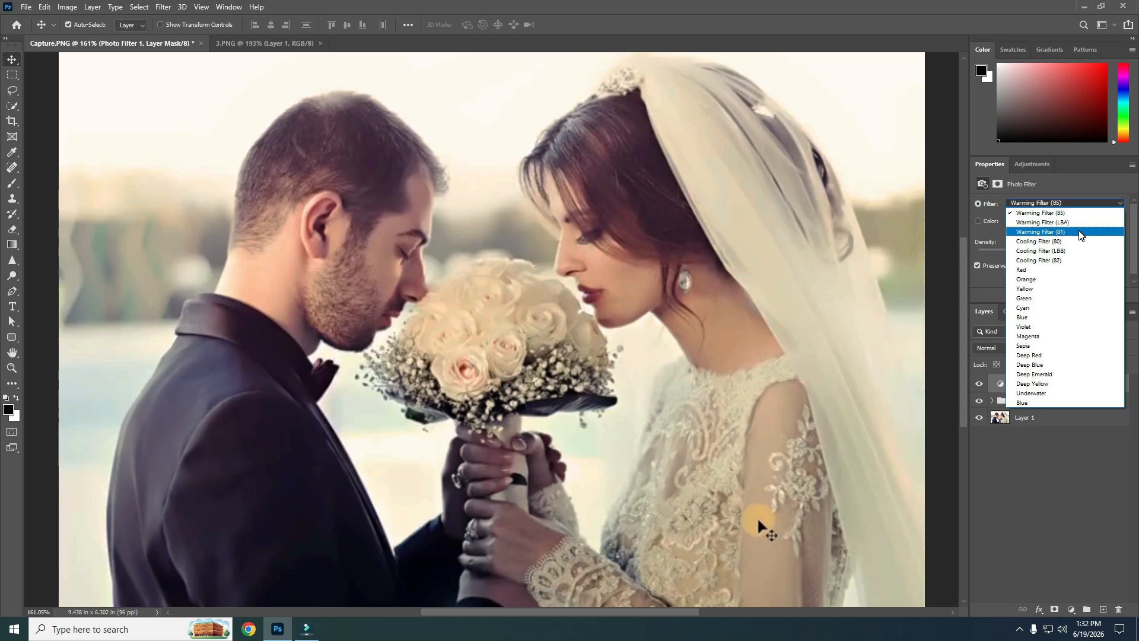
pyautogui.click(1042, 222)
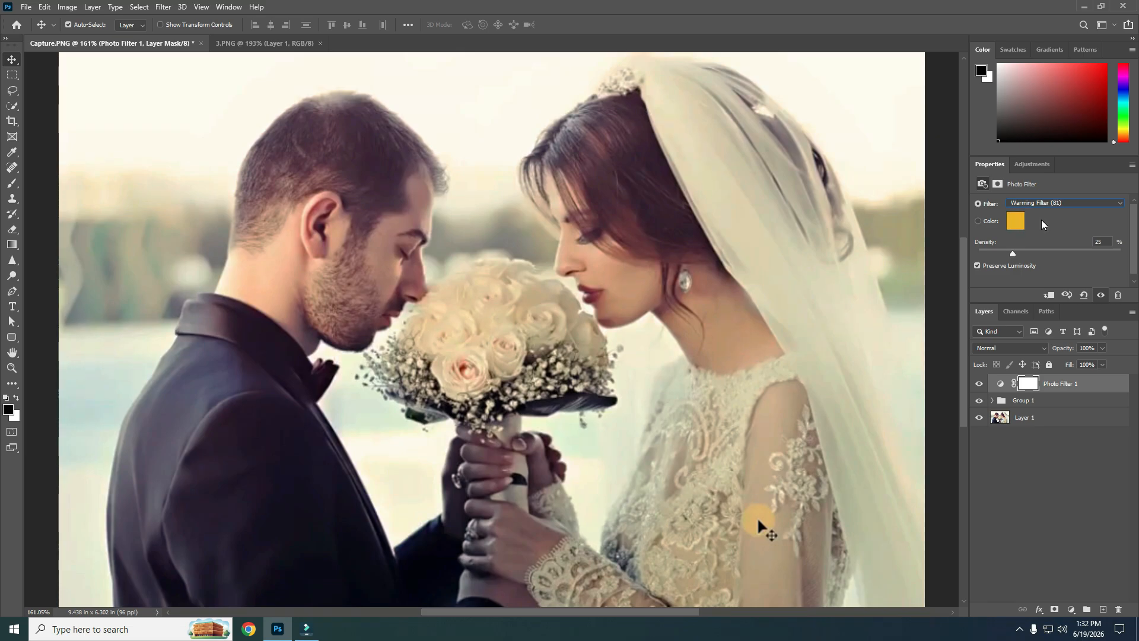
pyautogui.press('Down')
pyautogui.press('Down')
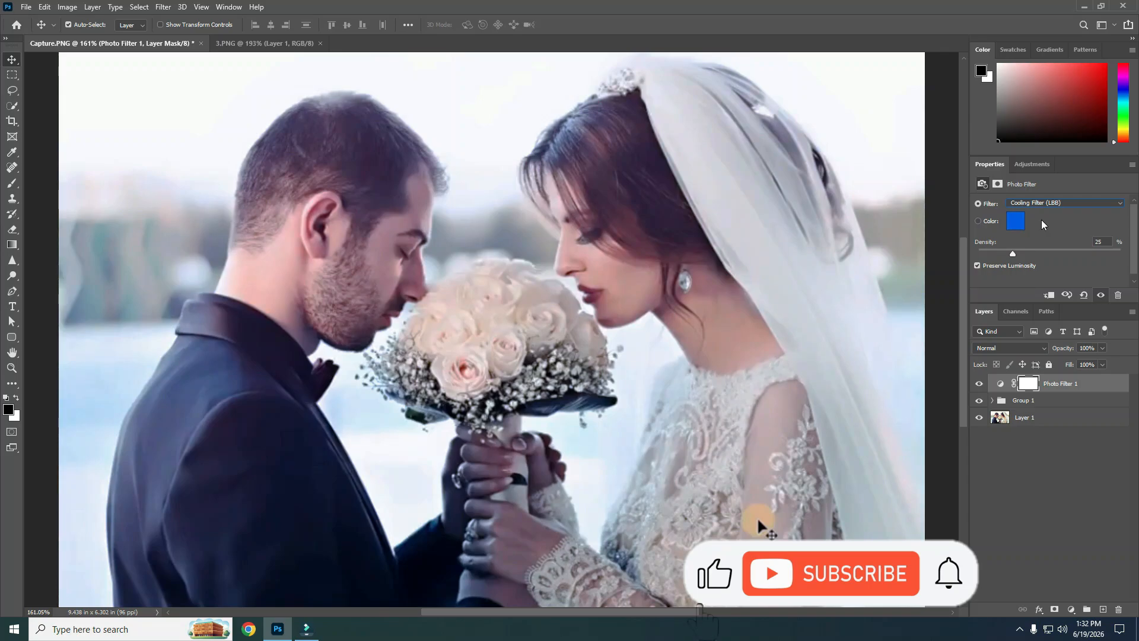
pyautogui.press('Down')
pyautogui.press('Down')
pyautogui.press('Down')
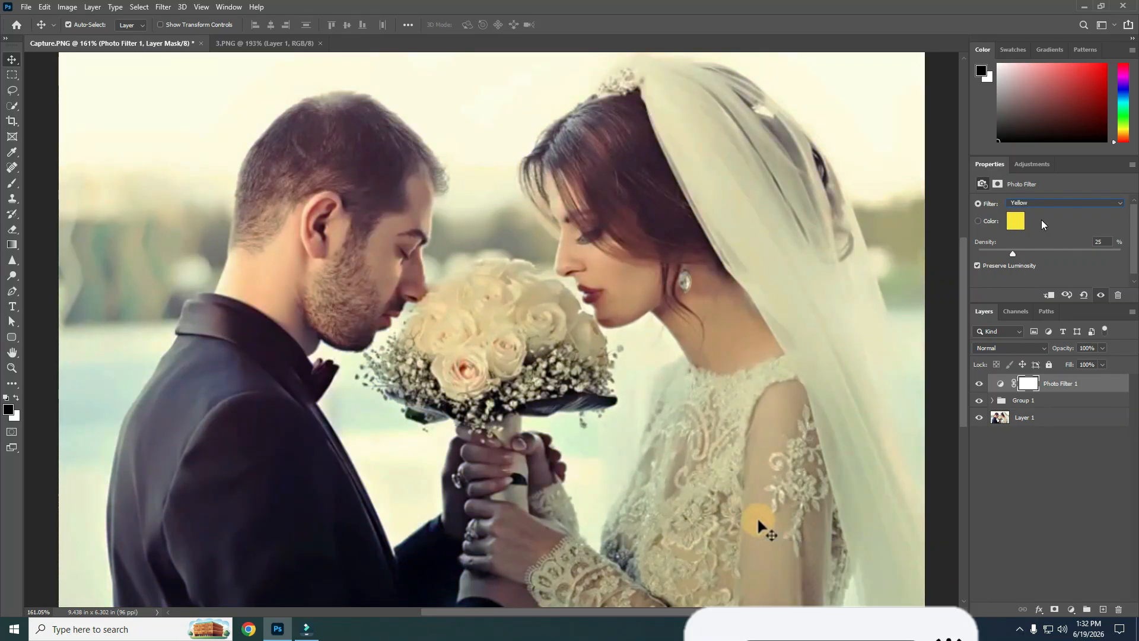
pyautogui.press('Down')
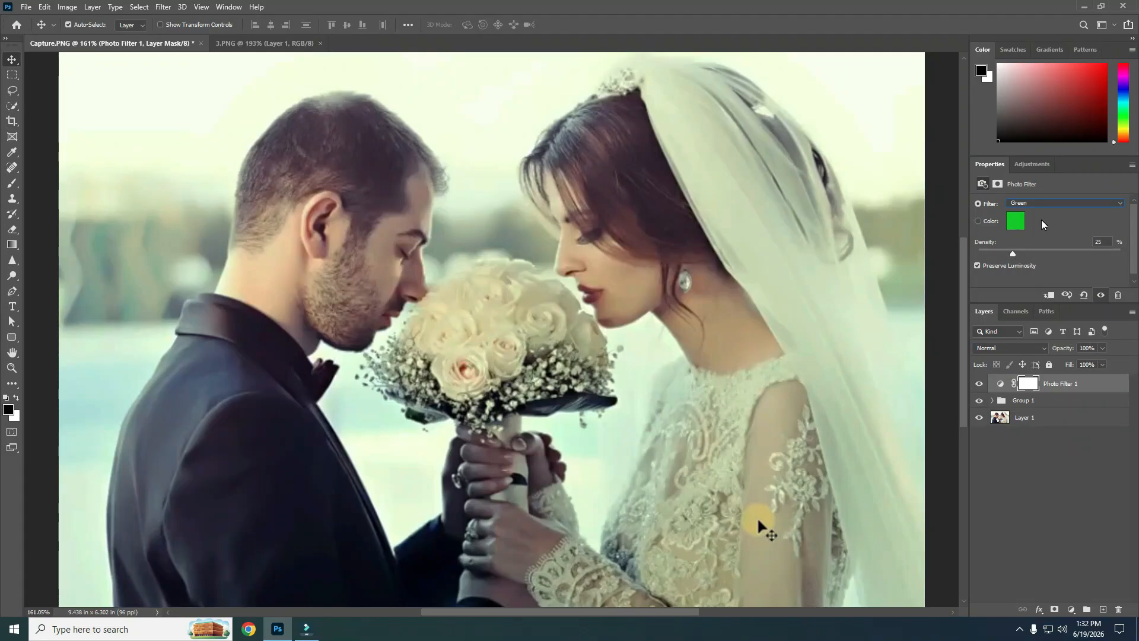
pyautogui.press('Home')
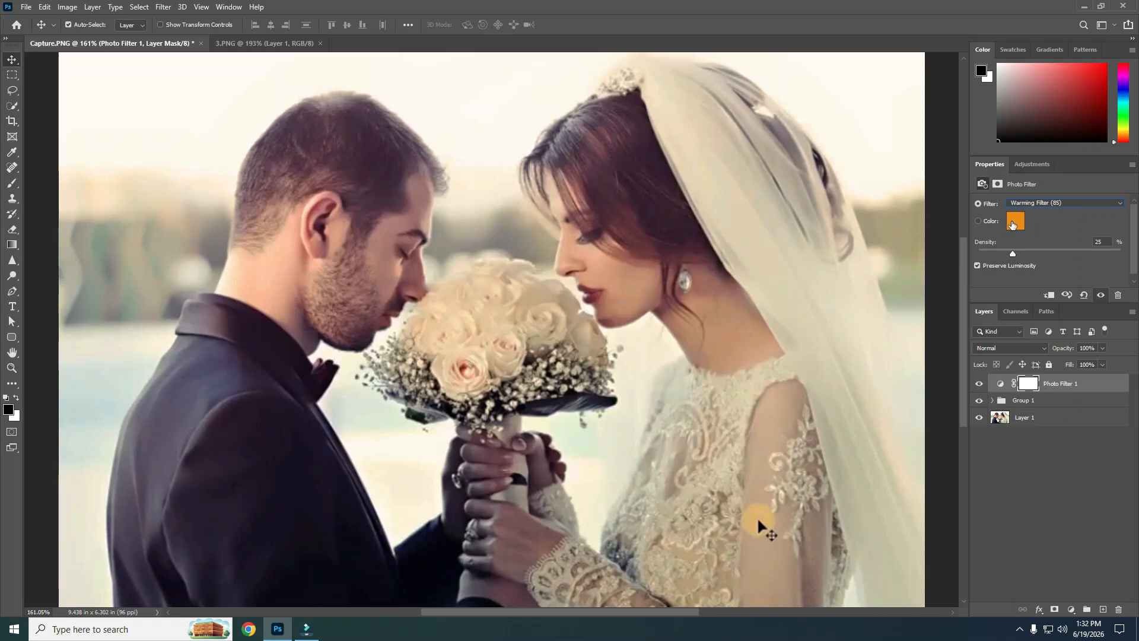
# - Switch the Photo Filter from a preset to a custom color and set its density to 50%
pyautogui.click(979, 222)
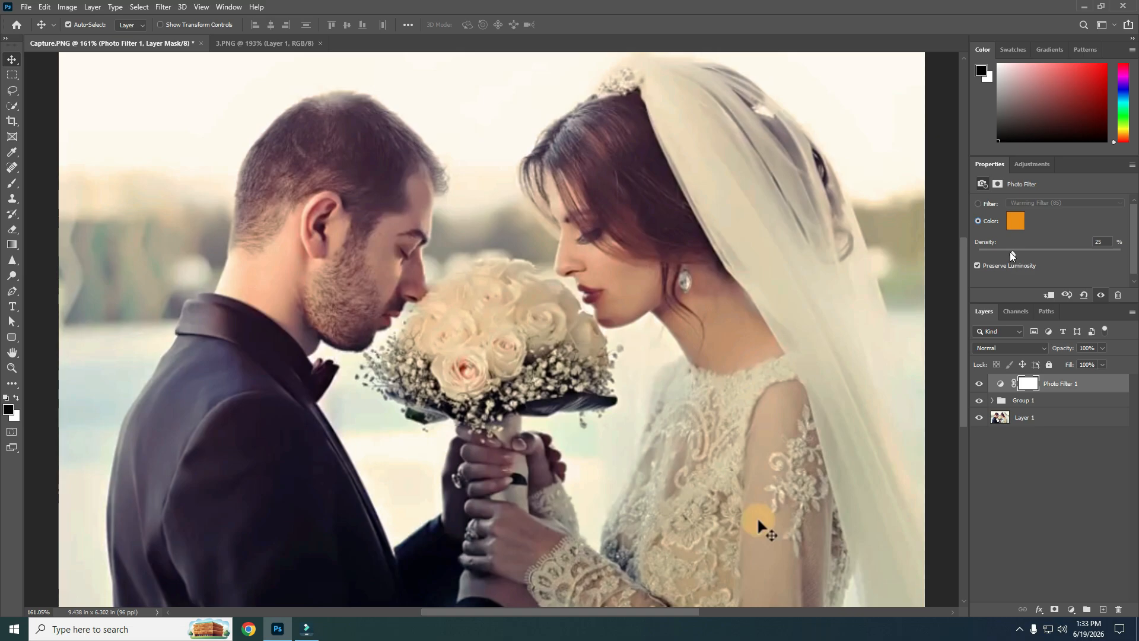
pyautogui.moveTo(1012, 253); pyautogui.dragTo(1017, 255)
pyautogui.click(1107, 240)
pyautogui.write('50')
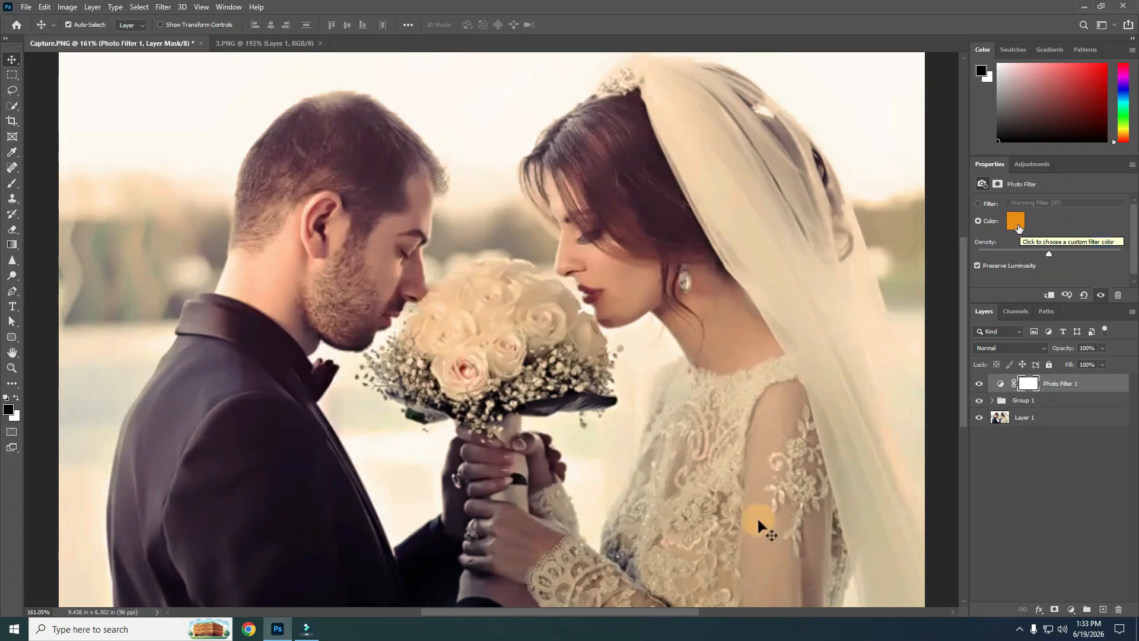
# - Open the Photo Filter's custom color for editing and pick the muted brown #835e29
pyautogui.click(1012, 223)
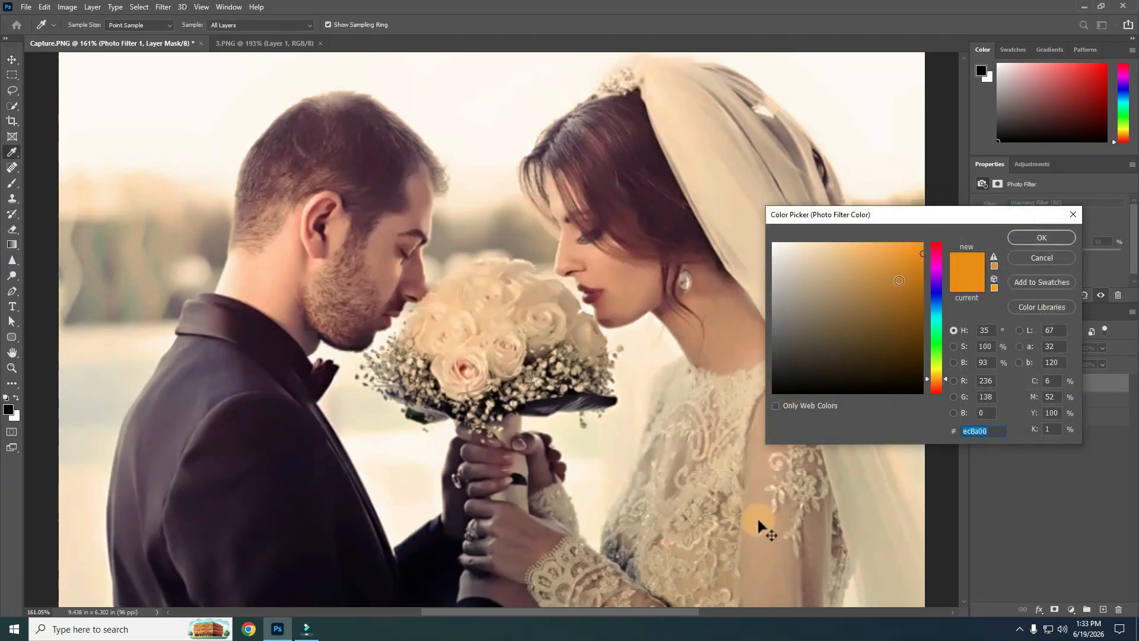
pyautogui.click(757, 517)
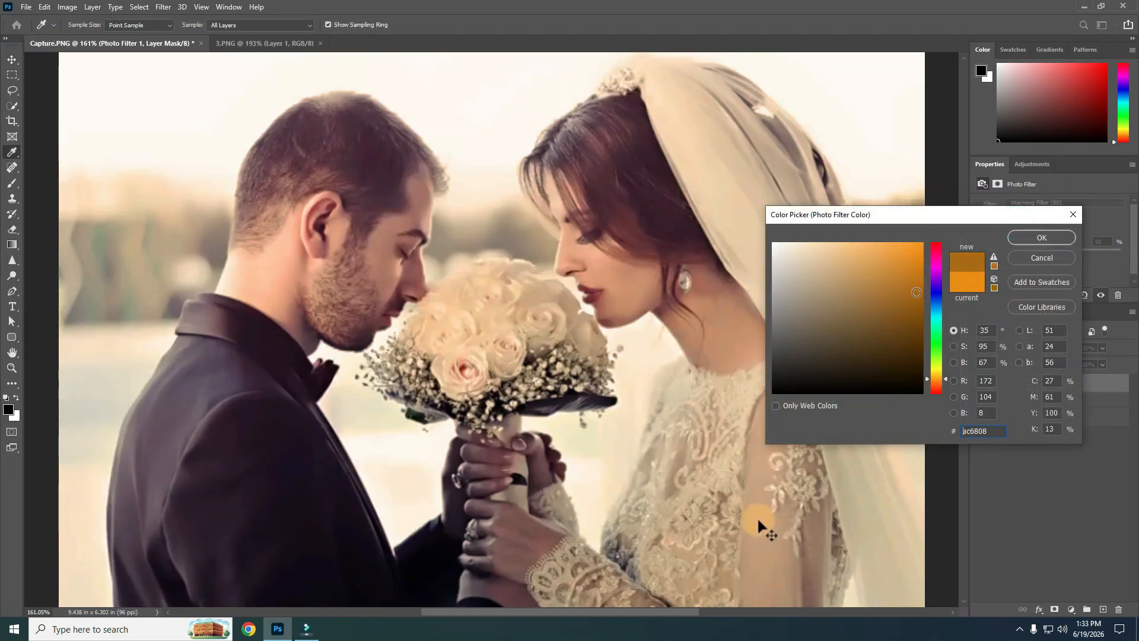
pyautogui.click(876, 316)
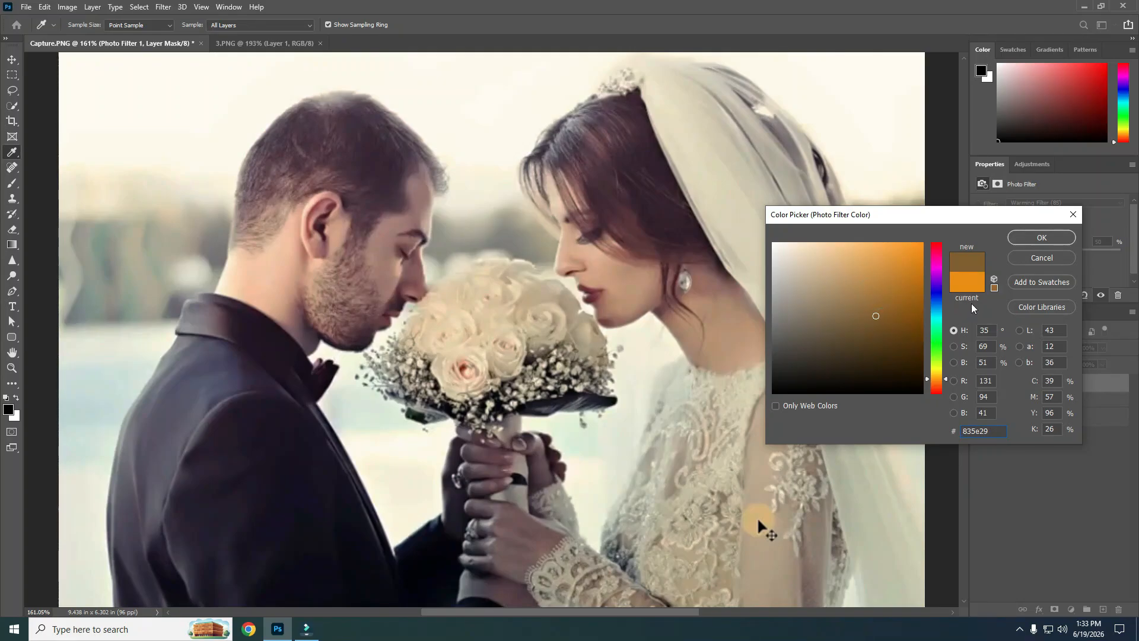
# - Try out green, magenta, dark purple and blue tints as the Photo Filter's custom color
pyautogui.moveTo(940, 303); pyautogui.dragTo(934, 339)
pyautogui.click(914, 265)
pyautogui.click(934, 263)
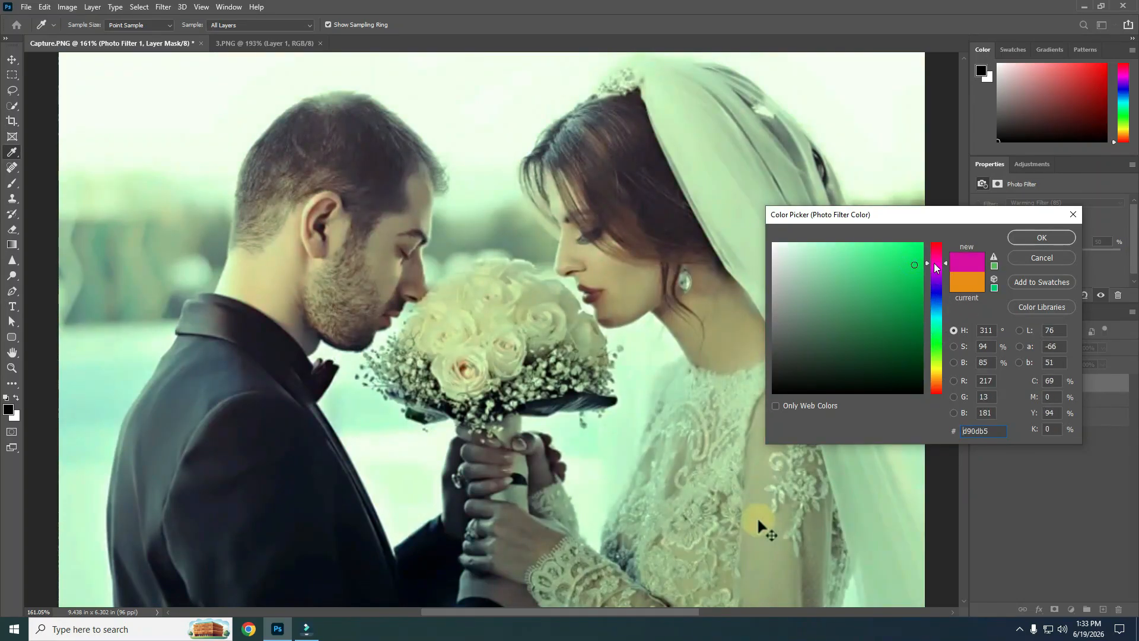
pyautogui.click(915, 253)
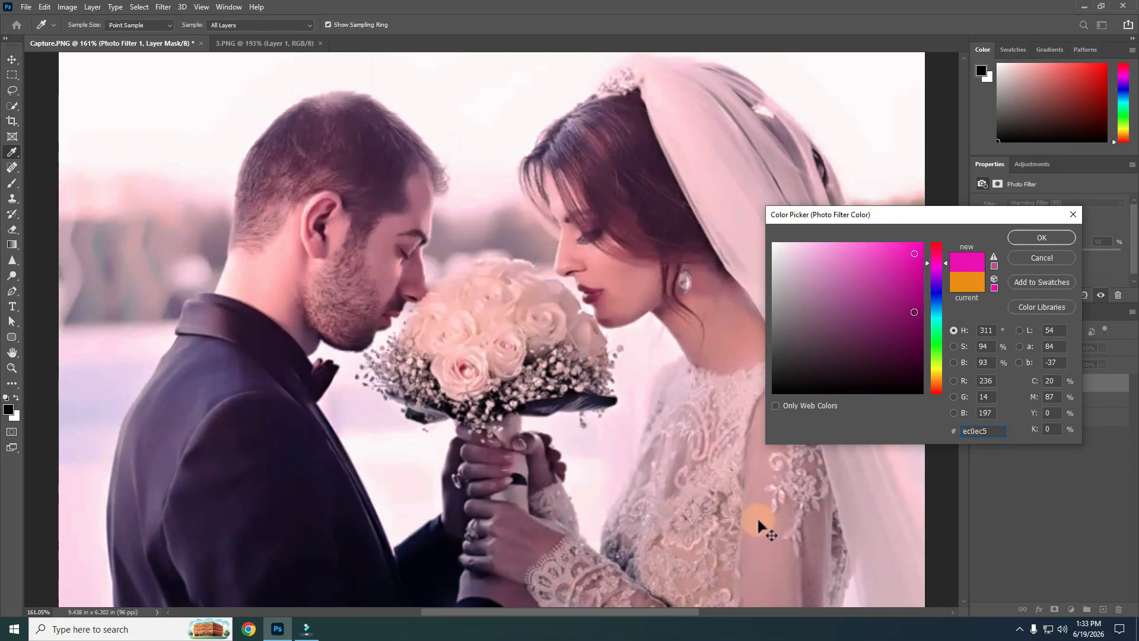
pyautogui.moveTo(914, 312); pyautogui.dragTo(914, 331)
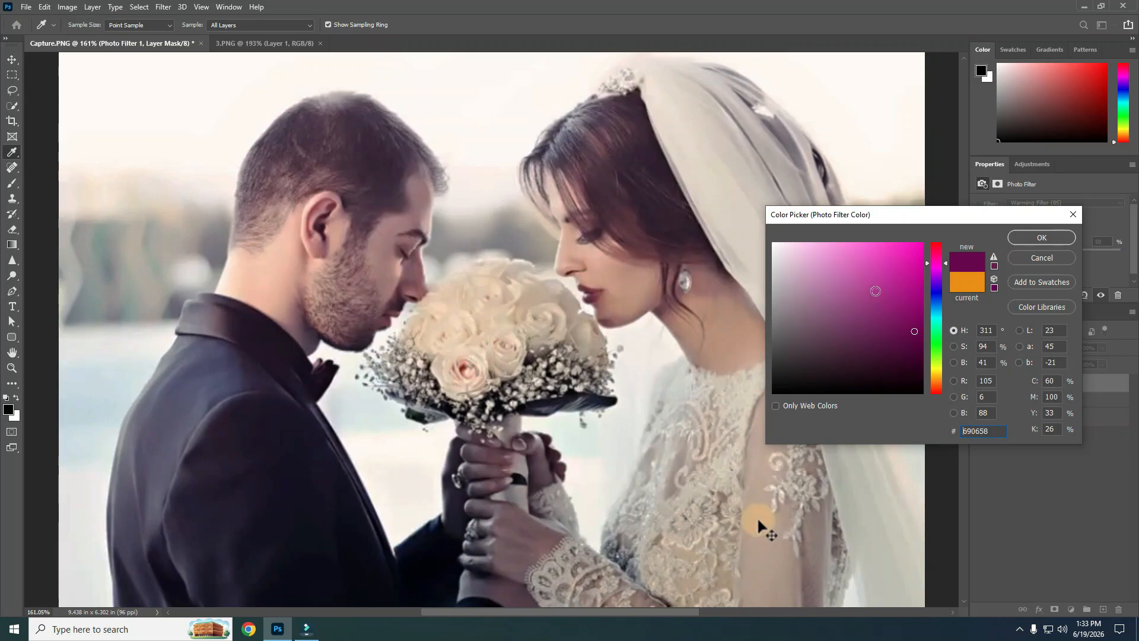
pyautogui.click(889, 300)
pyautogui.click(908, 259)
pyautogui.click(937, 292)
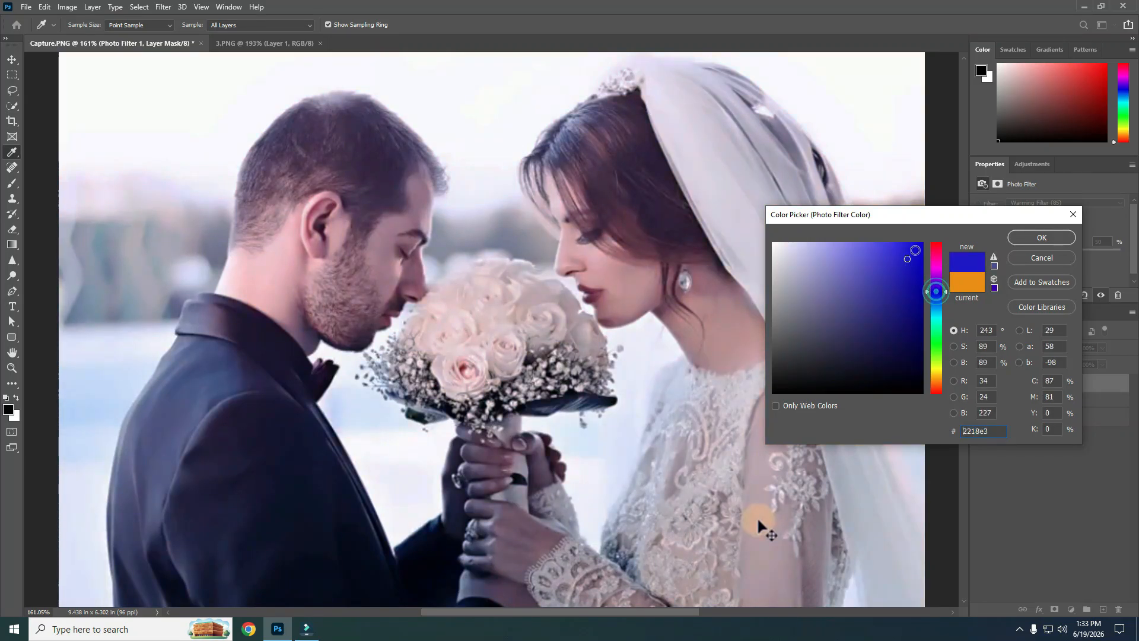
pyautogui.moveTo(916, 250); pyautogui.dragTo(923, 244)
# - Set the Photo Filter's custom color to the orange-brown #b97008 and compare the photo with and without the adjustments
pyautogui.moveTo(936, 291)
pyautogui.mouseDown()
pyautogui.moveTo(936, 267)
pyautogui.moveTo(937, 379)
pyautogui.mouseUp()
pyautogui.click(920, 257)
pyautogui.moveTo(872, 249); pyautogui.dragTo(869, 251)
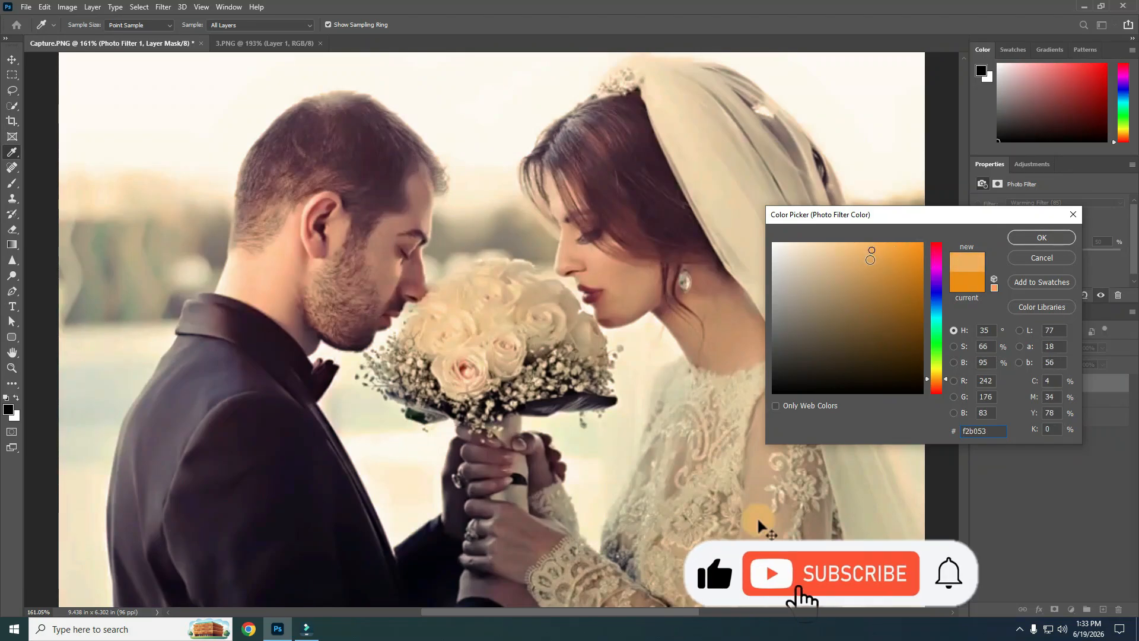
pyautogui.click(916, 285)
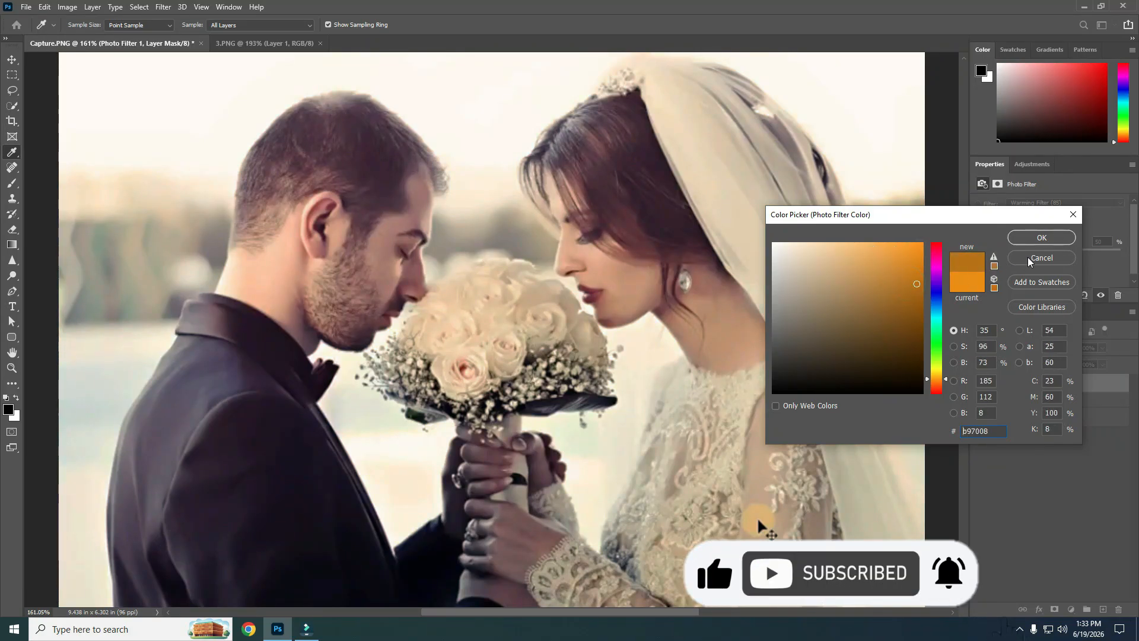
pyautogui.click(1042, 238)
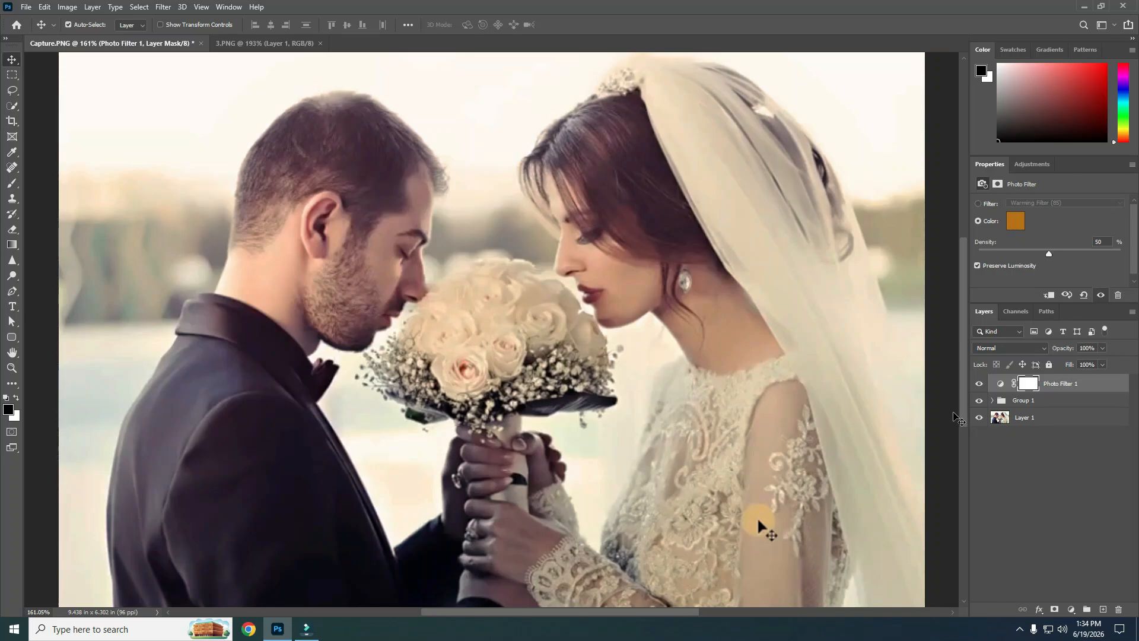
pyautogui.keyDown('alt'); pyautogui.click(979, 418); pyautogui.keyUp('alt')
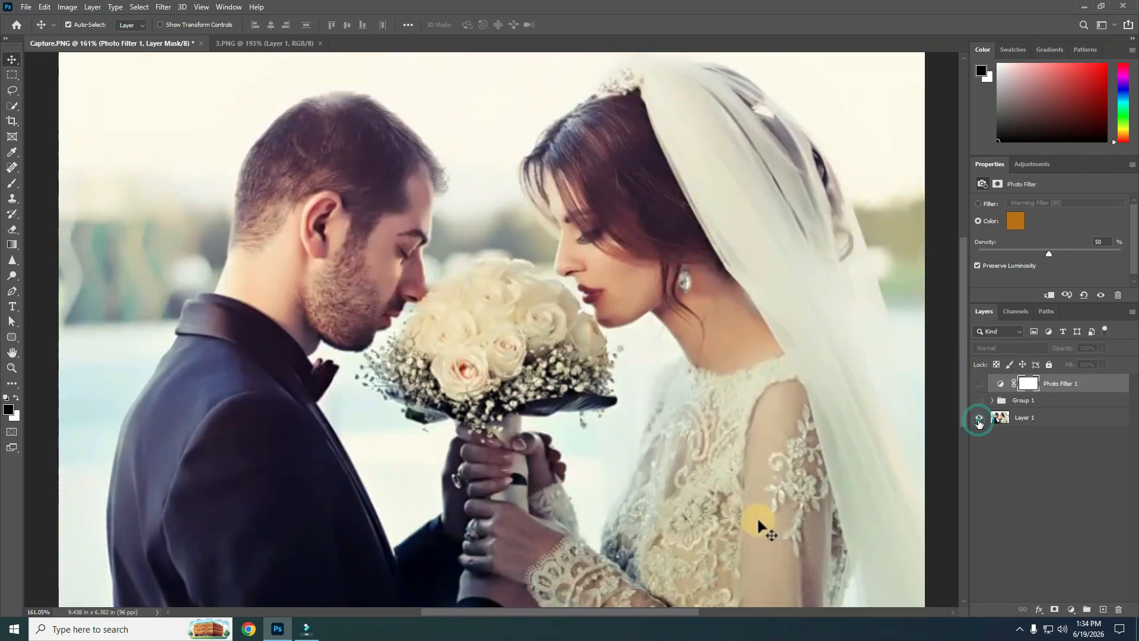
pyautogui.keyDown('alt'); pyautogui.click(979, 418); pyautogui.keyUp('alt')
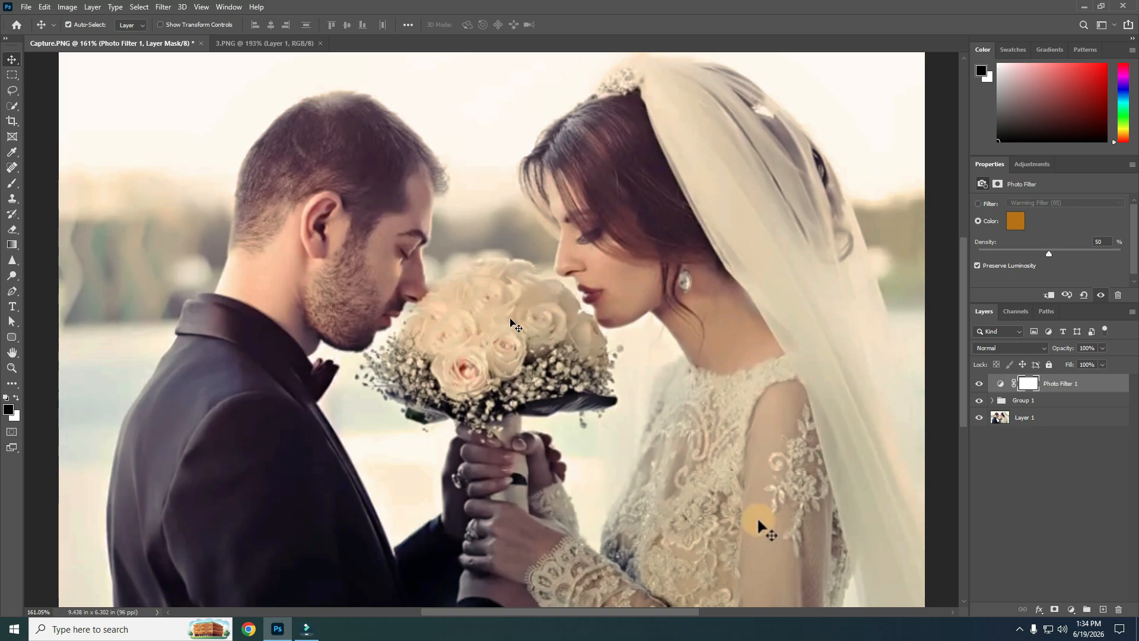
# - Switch to the 3.PNG bridesmaids photo and add a Brightness/Contrast adjustment layer with automatic correction
pyautogui.click(264, 44)
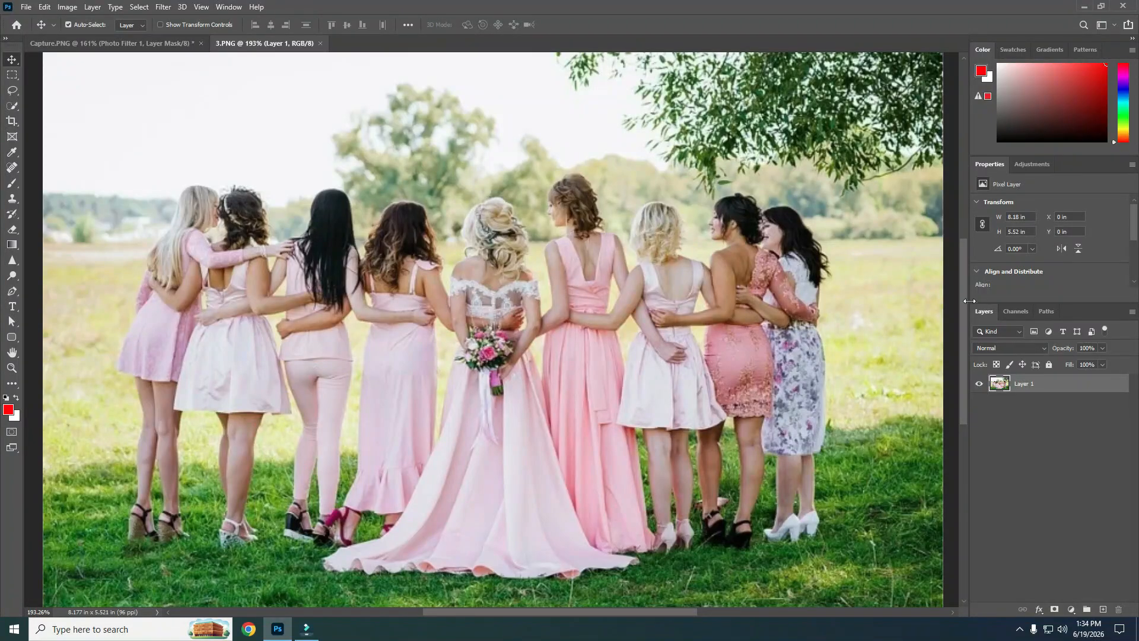
pyautogui.click(1078, 613)
pyautogui.click(1068, 439)
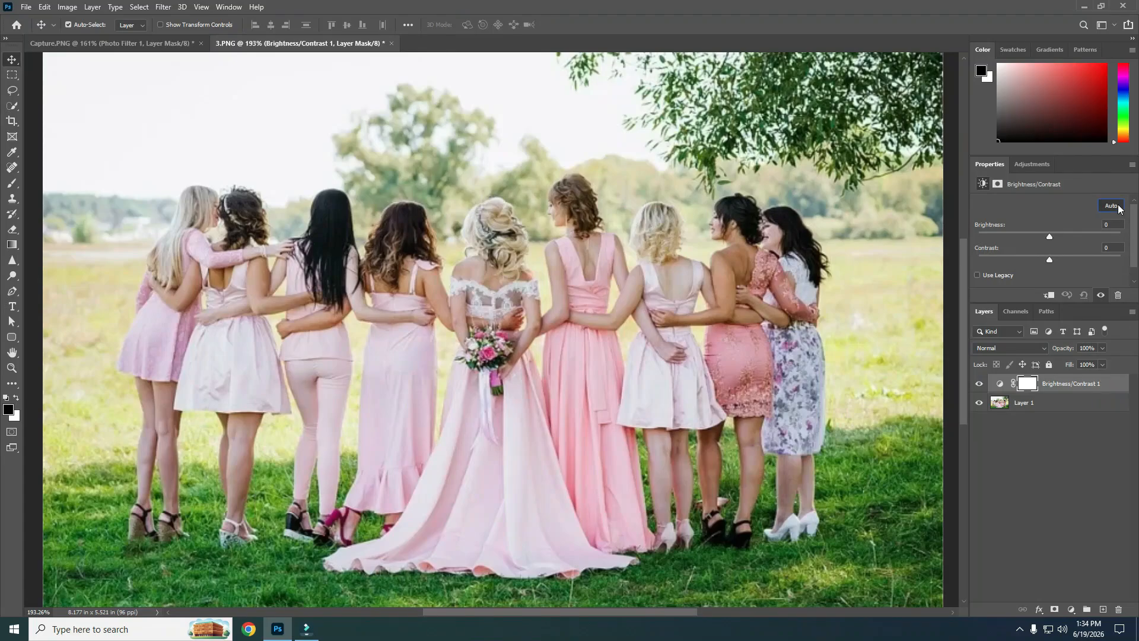
pyautogui.click(1112, 206)
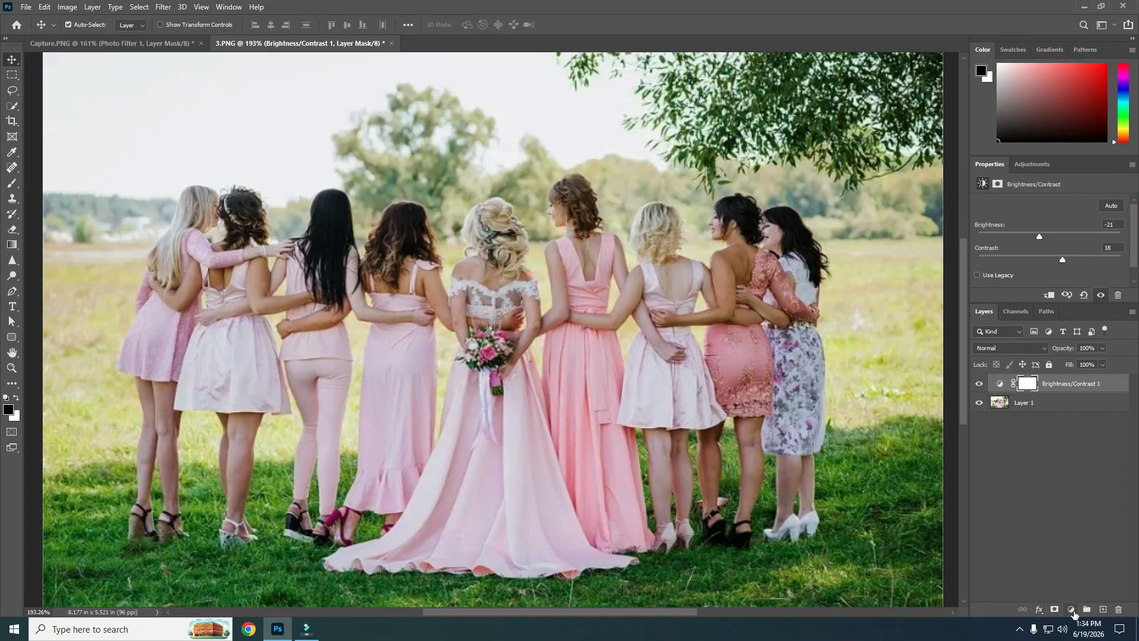
# - Add a Levels adjustment layer above Brightness/Contrast and apply its automatic correction
pyautogui.click(1073, 612)
pyautogui.click(1054, 449)
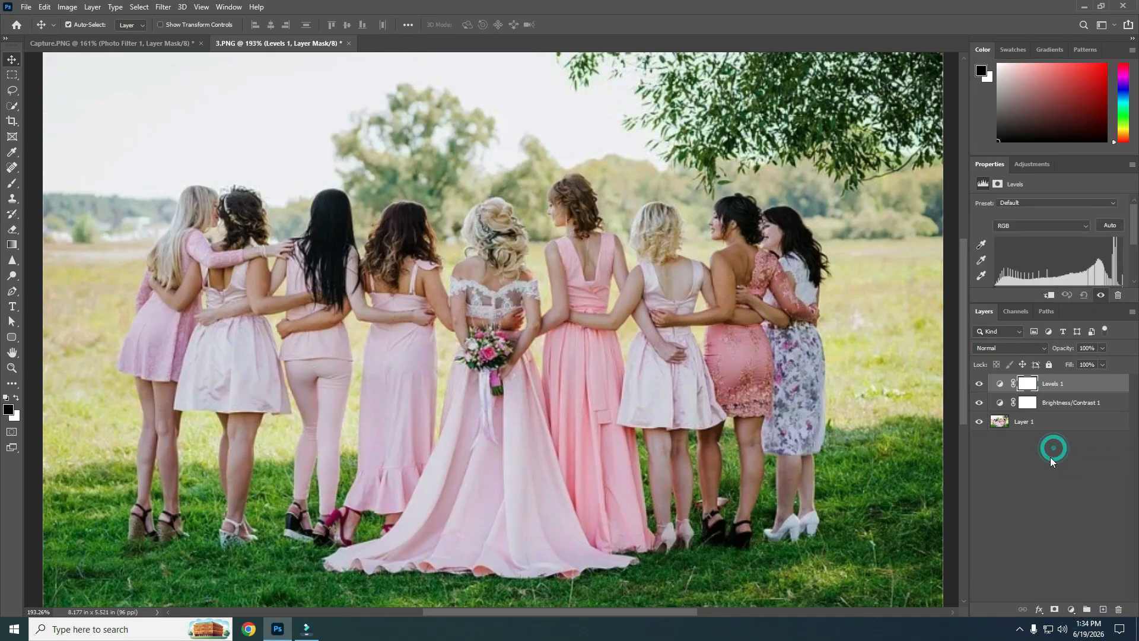
pyautogui.click(1111, 227)
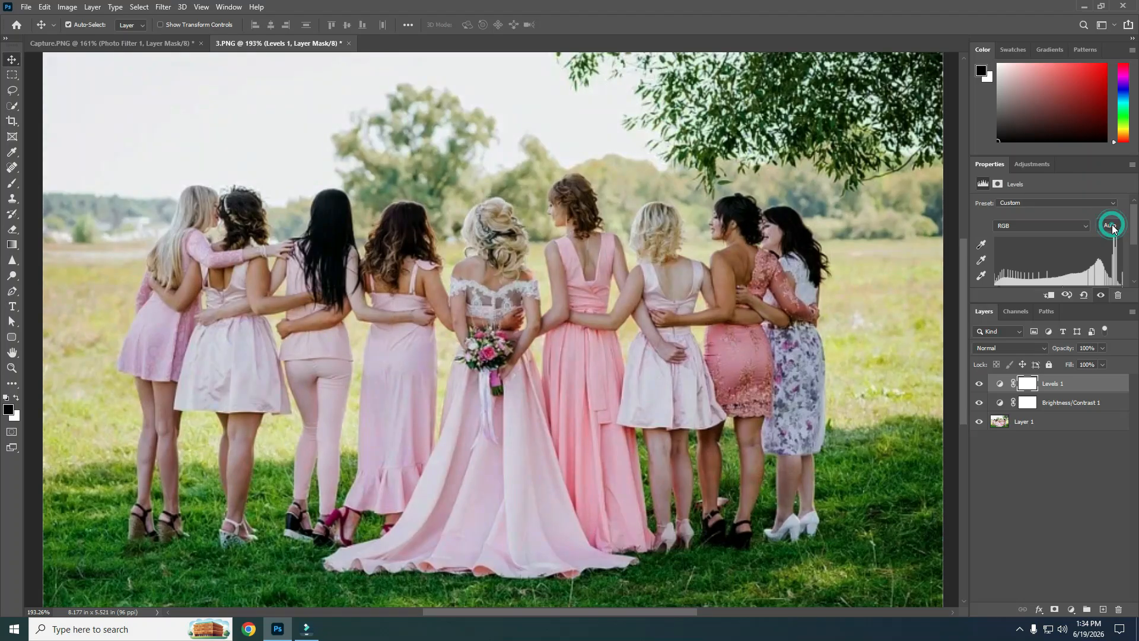
# - Add a Curves adjustment layer with automatic correction and compare the photo with and without all three adjustments
pyautogui.click(1075, 611)
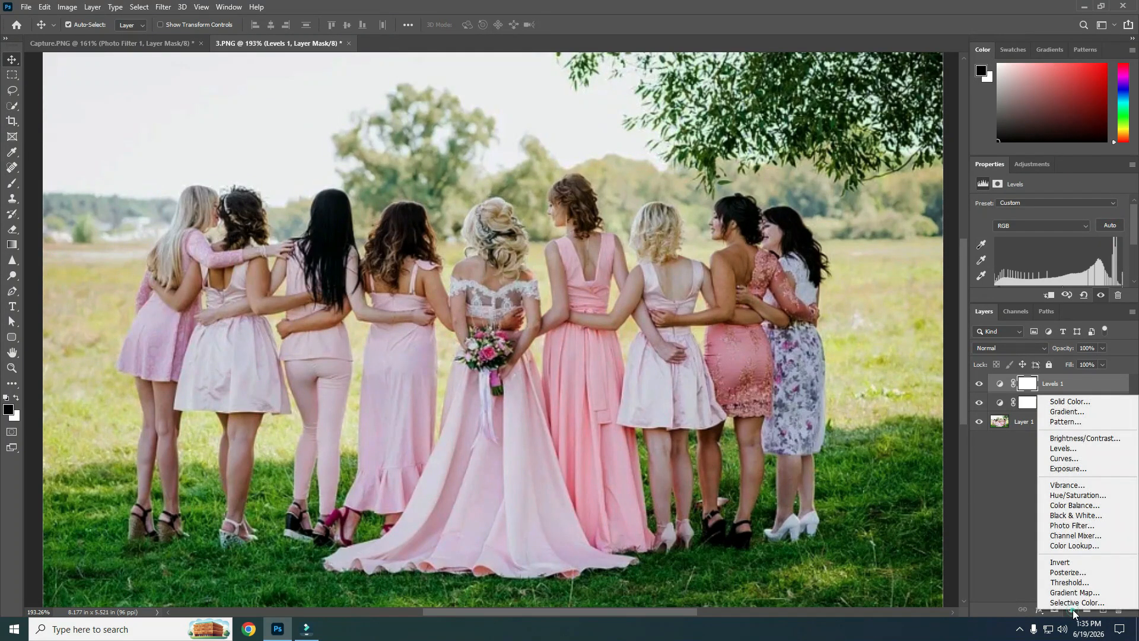
pyautogui.click(1061, 460)
pyautogui.click(1112, 221)
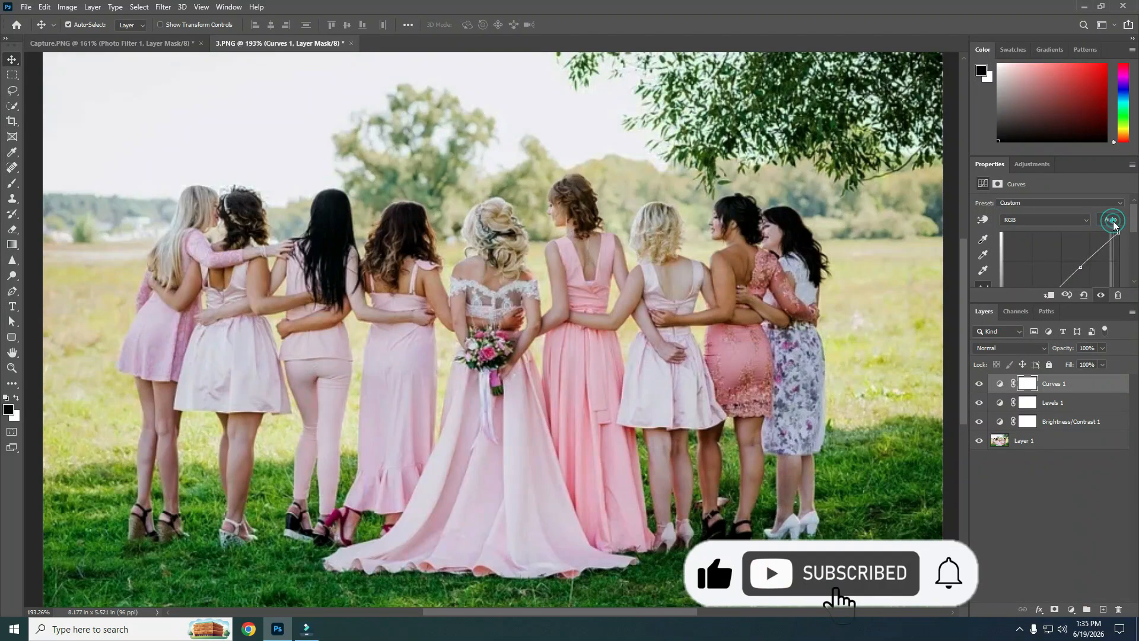
pyautogui.keyDown('alt'); pyautogui.click(979, 443); pyautogui.keyUp('alt')
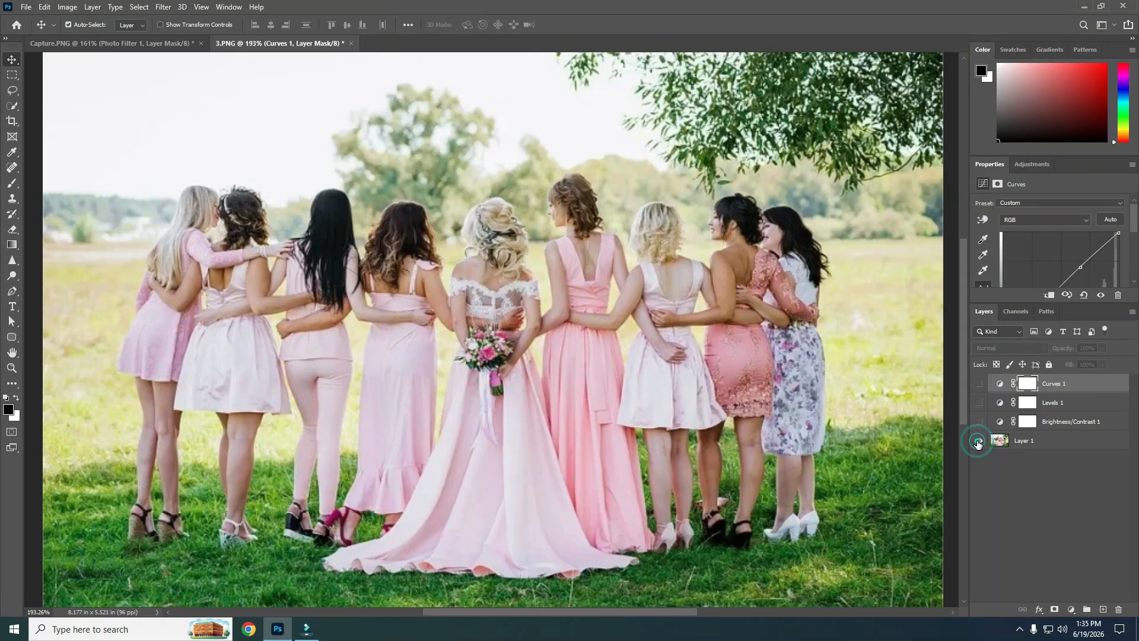
pyautogui.keyDown('alt'); pyautogui.click(978, 443); pyautogui.keyUp('alt')
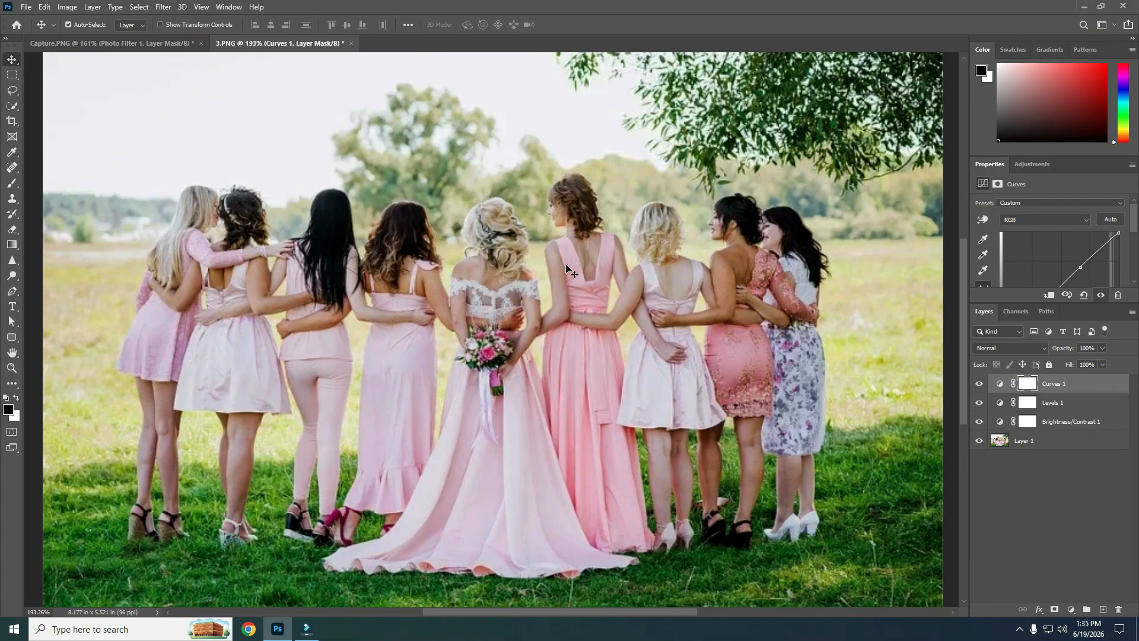
# - Group the Curves, Levels and Brightness/Contrast layers and add a Photo Filter adjustment layer above the group
pyautogui.keyDown('shift'); pyautogui.click(1067, 422); pyautogui.keyUp('shift')
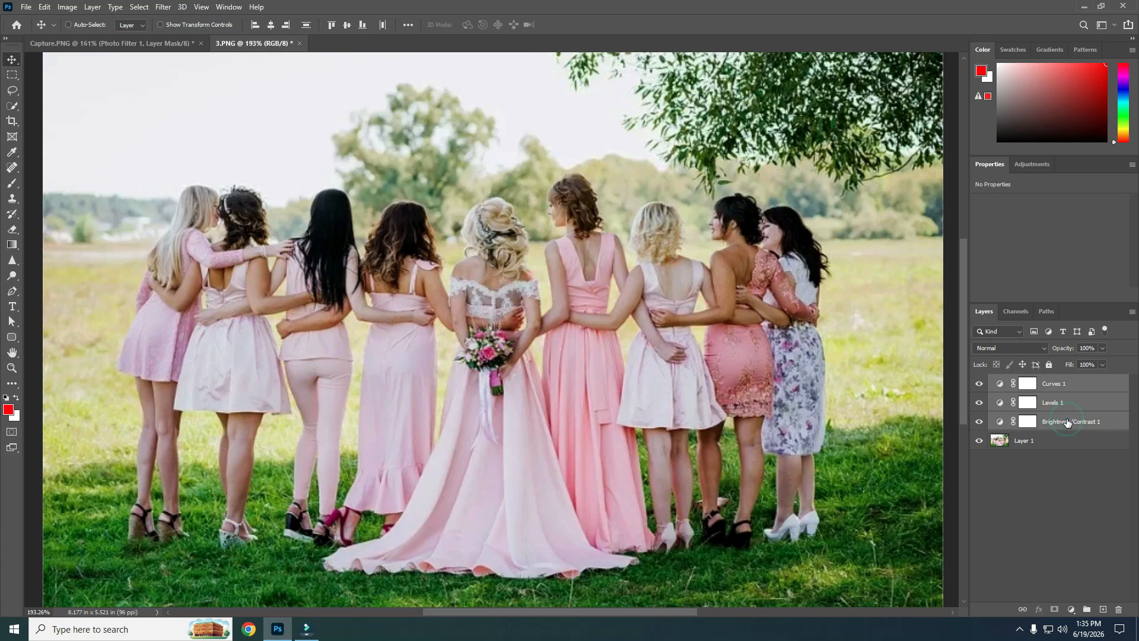
pyautogui.hotkey('ctrl', 'g')
pyautogui.click(1075, 609)
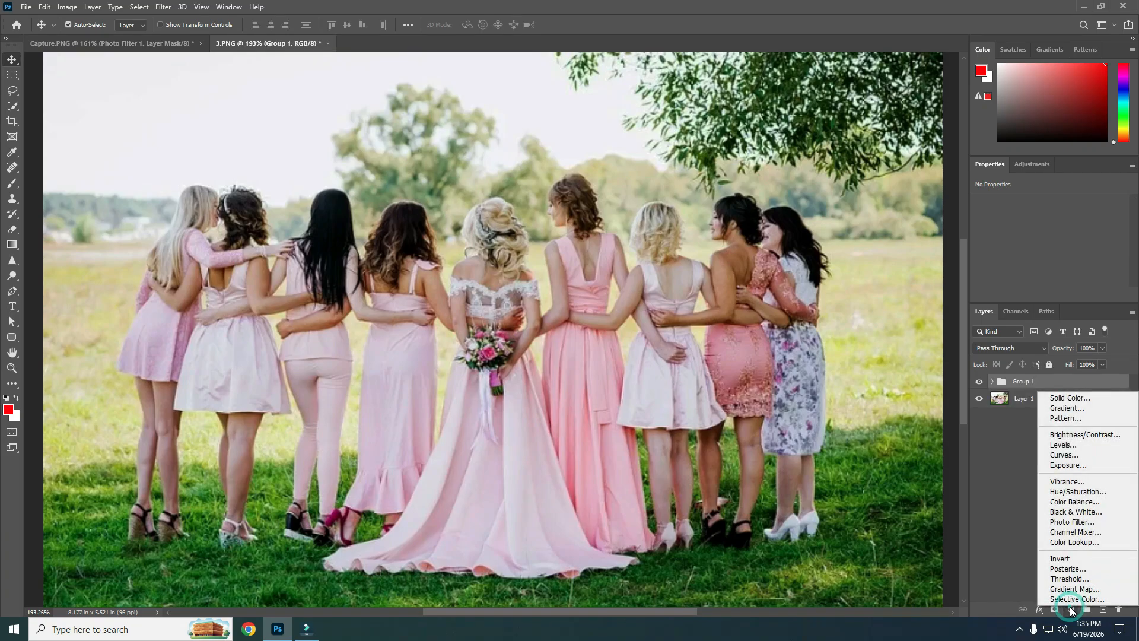
pyautogui.click(1071, 522)
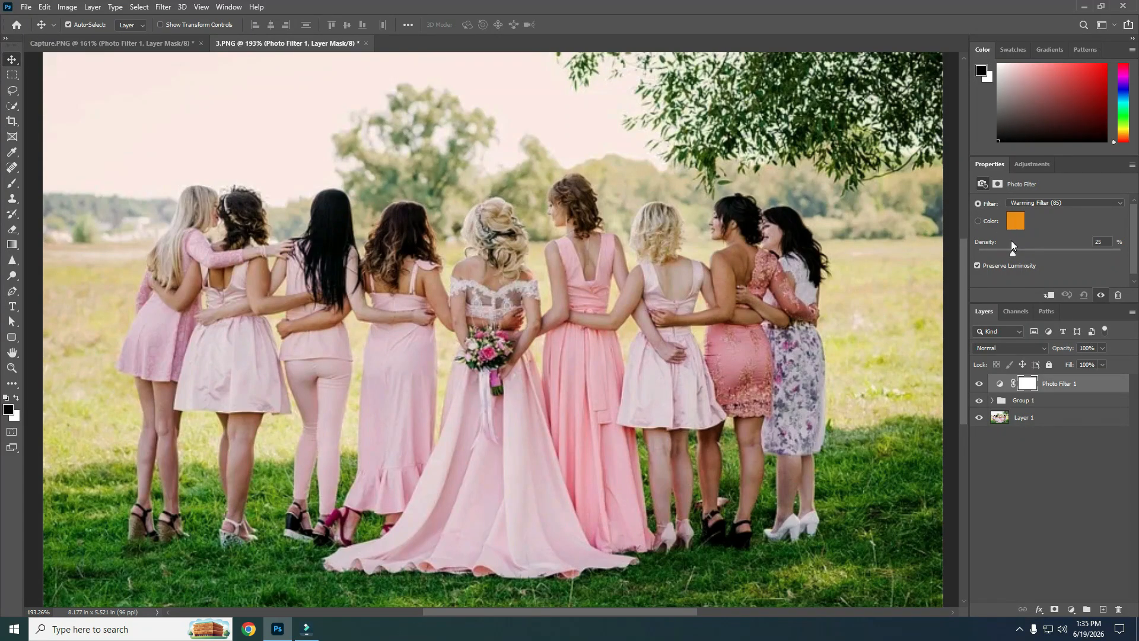
# - Try out the Orange preset on the bridesmaids photo's Photo Filter and return to Warming Filter (85)
pyautogui.click(988, 209)
pyautogui.click(1045, 204)
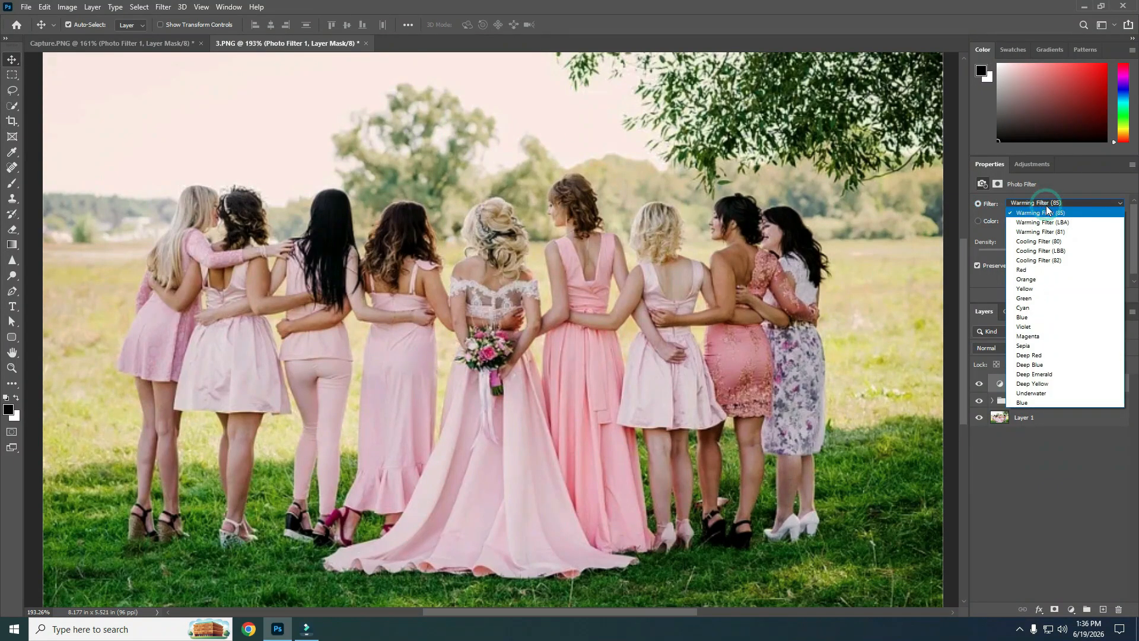
pyautogui.click(1036, 282)
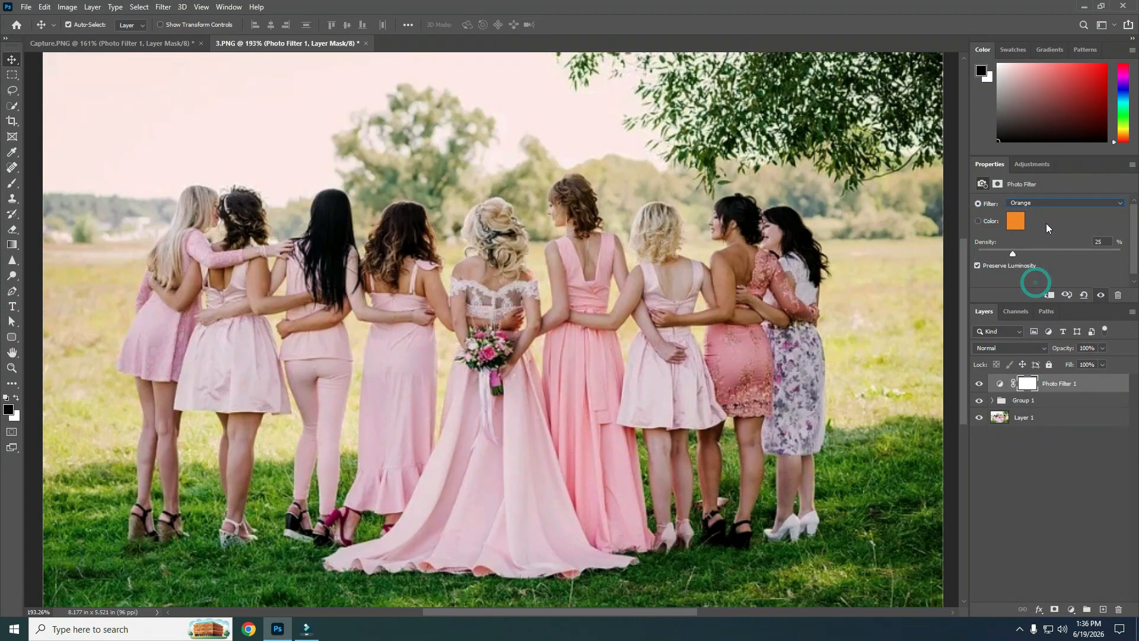
pyautogui.click(1056, 203)
pyautogui.click(1020, 224)
# - Switch the Photo Filter to a custom color and set it to a bright magenta
pyautogui.click(978, 221)
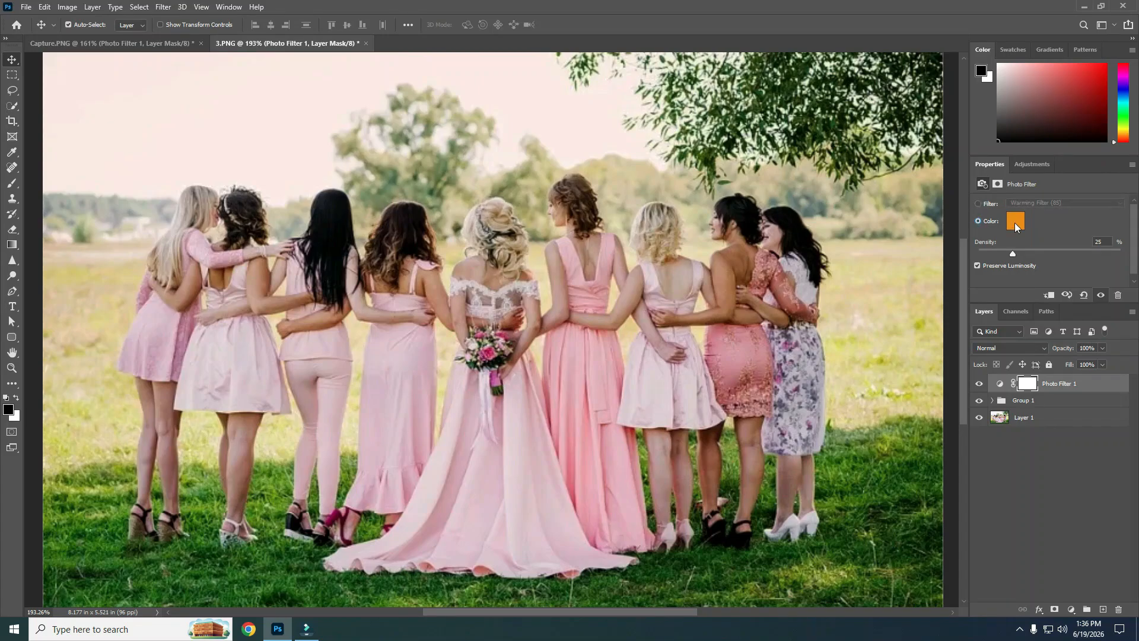
pyautogui.click(1015, 221)
pyautogui.click(934, 270)
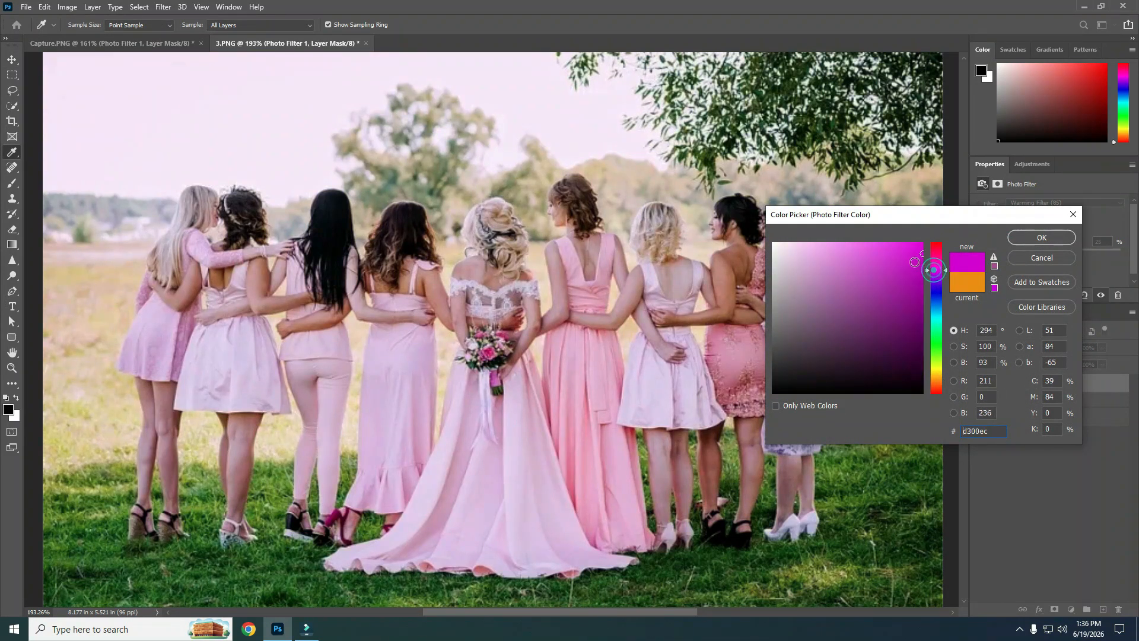
pyautogui.click(922, 246)
pyautogui.click(1031, 238)
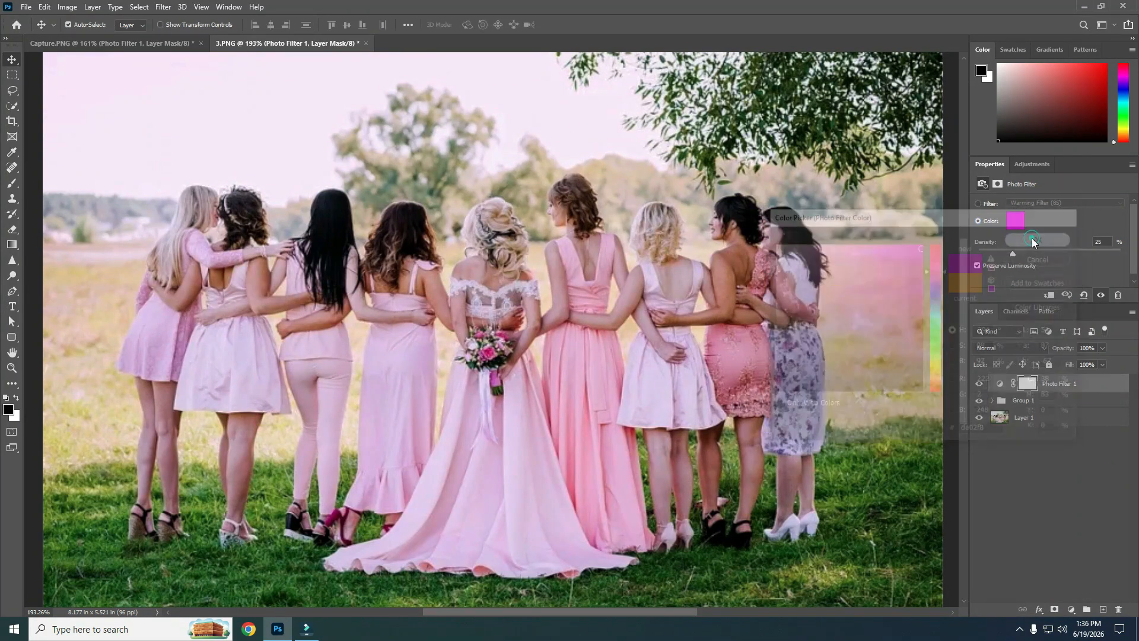